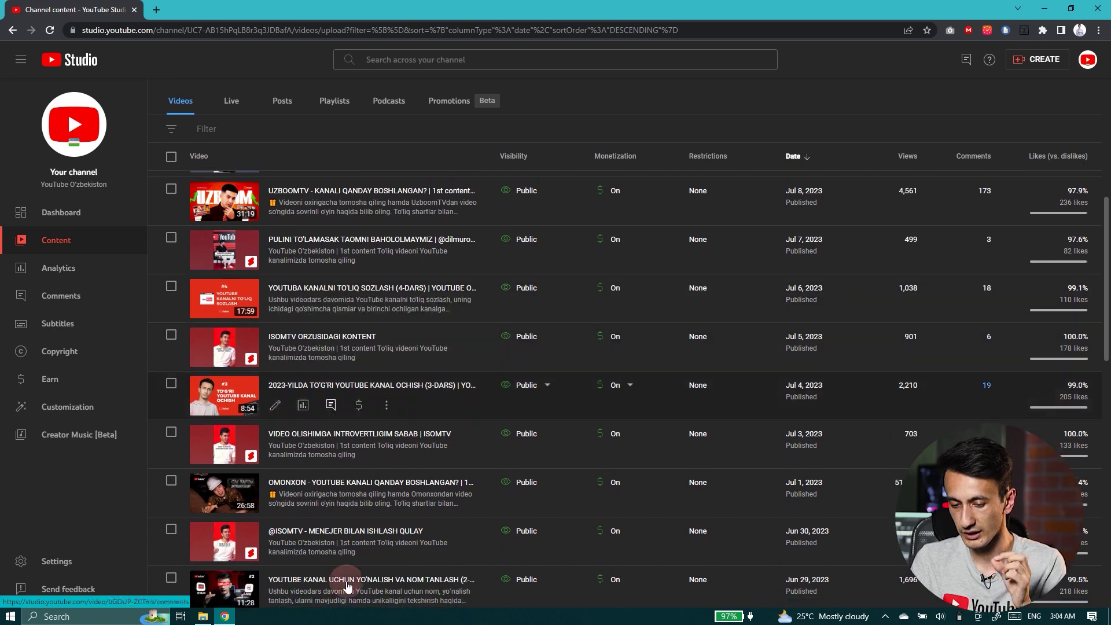
- Open the "OMONXON - YOUTUBE KANALI QANDAY BOSHLANGAN?" video in the video editor and start Trim & cut
click(276, 503)
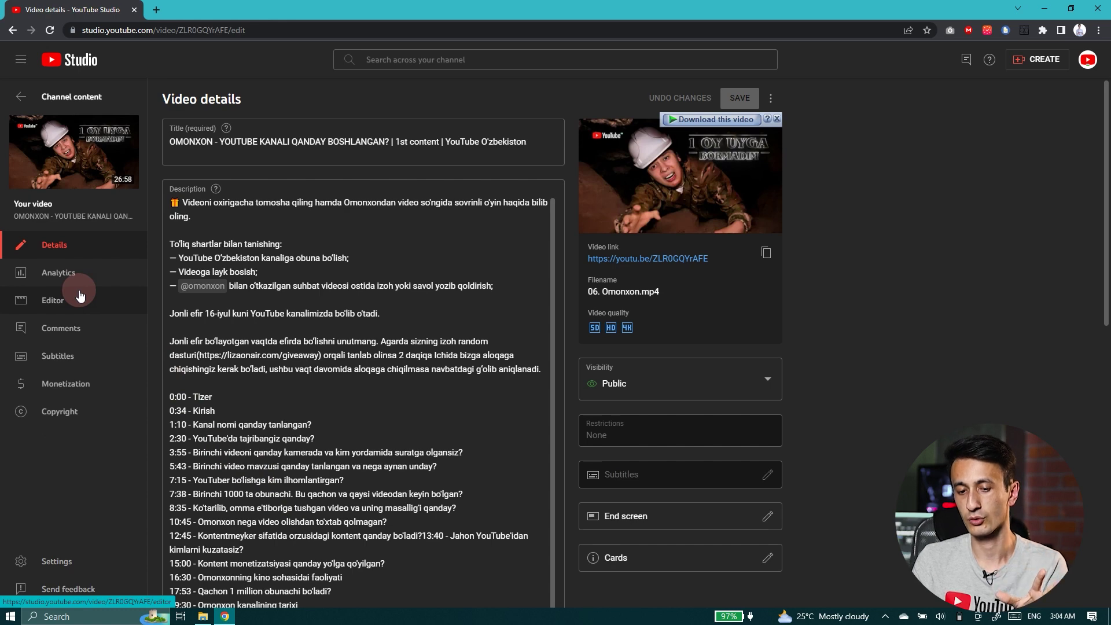
click(78, 296)
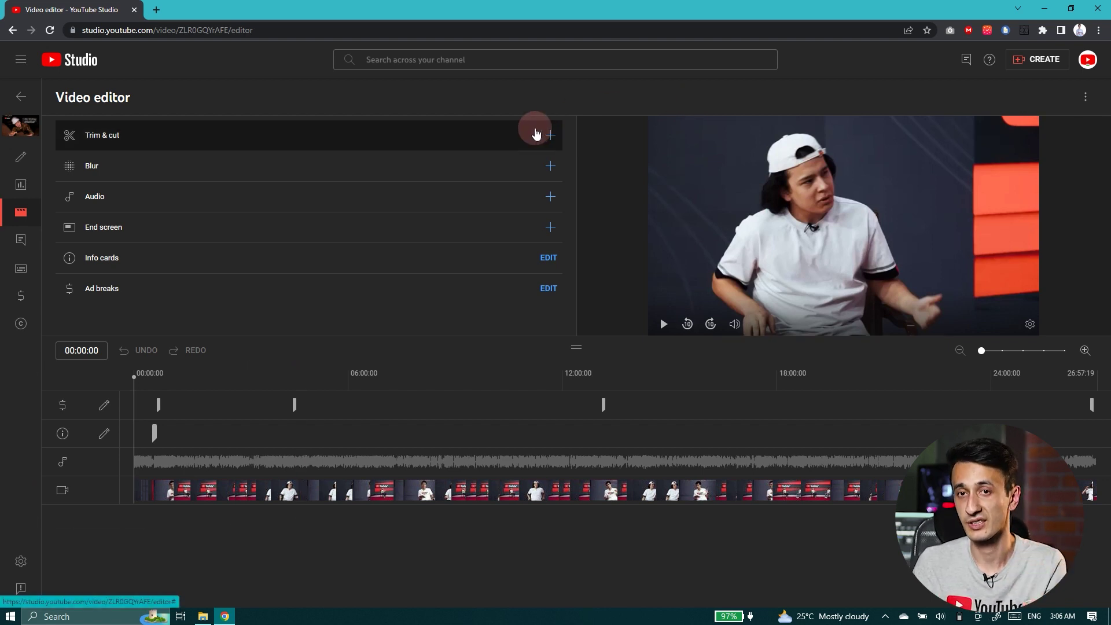
click(545, 133)
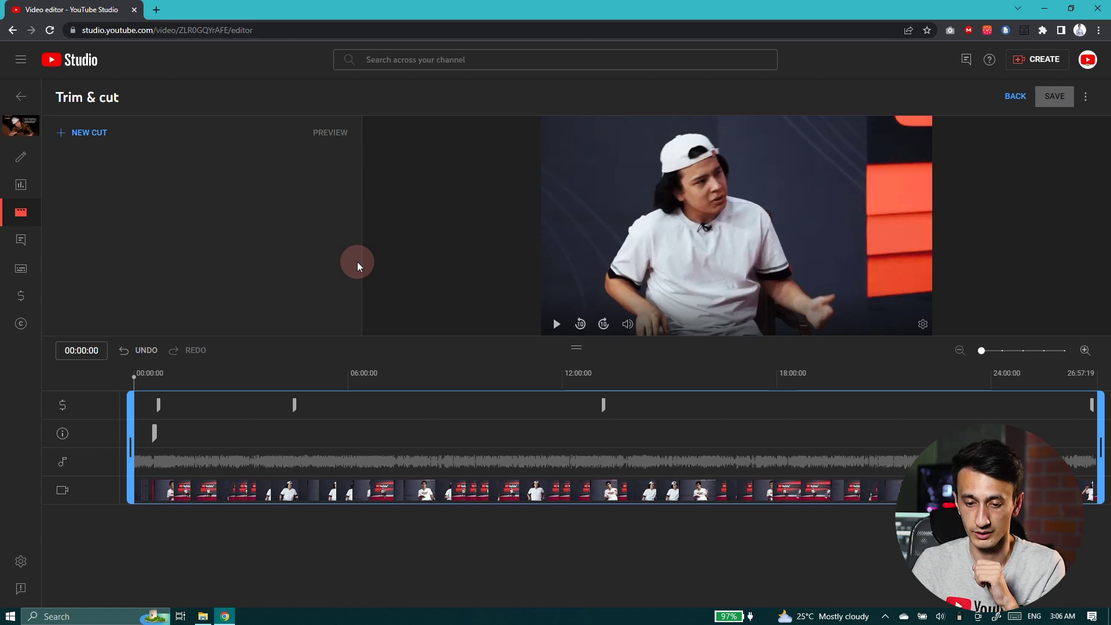
- Add a new cut to the video, running from 02:40:07 to 02:41:03
click(230, 382)
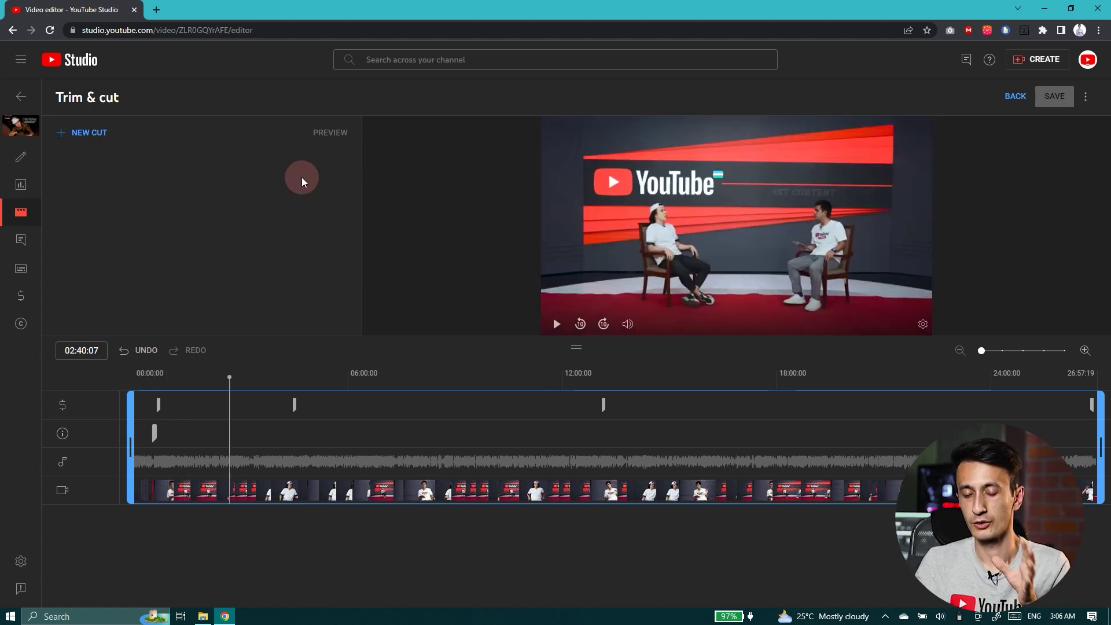
click(88, 132)
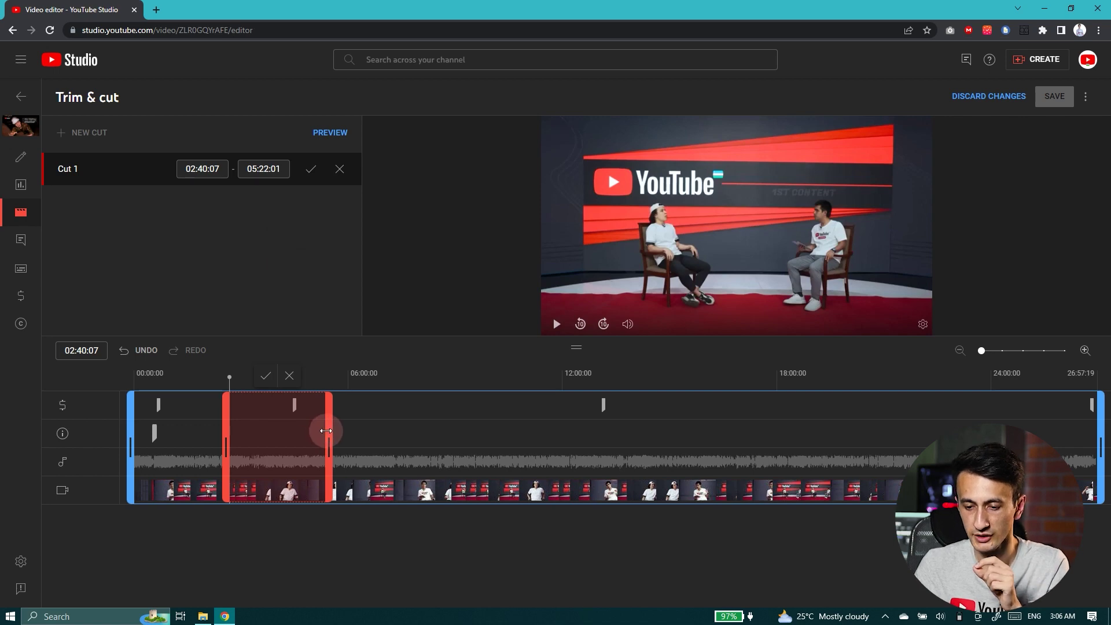
drag(327, 431, 247, 435)
click(1086, 350)
click(1086, 350)
click(1089, 351)
click(310, 414)
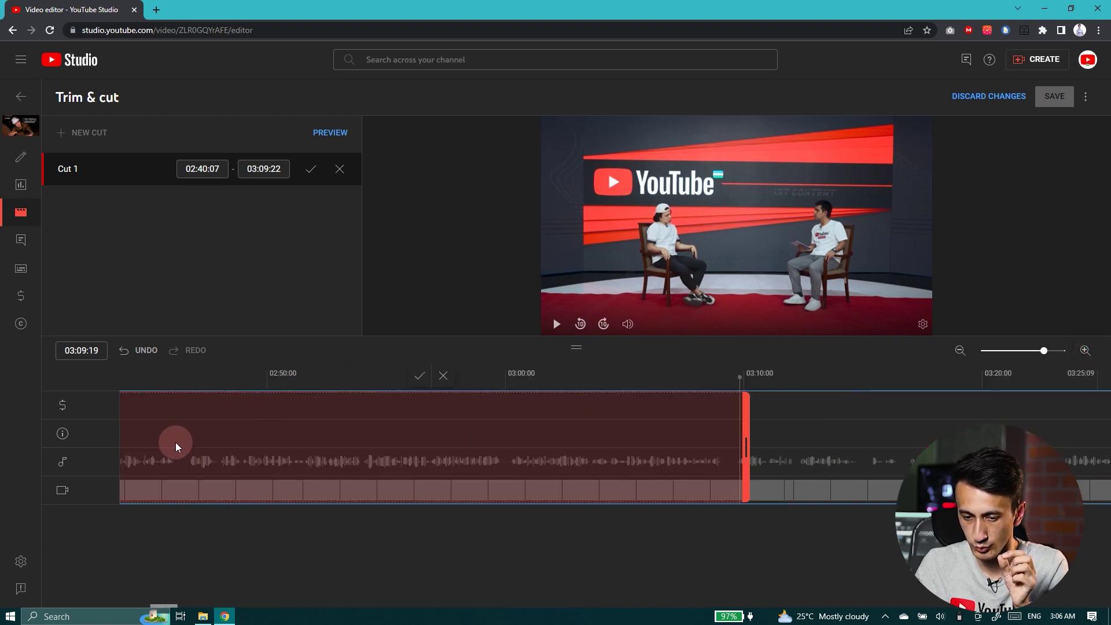
drag(181, 442, 582, 443)
drag(745, 443, 183, 446)
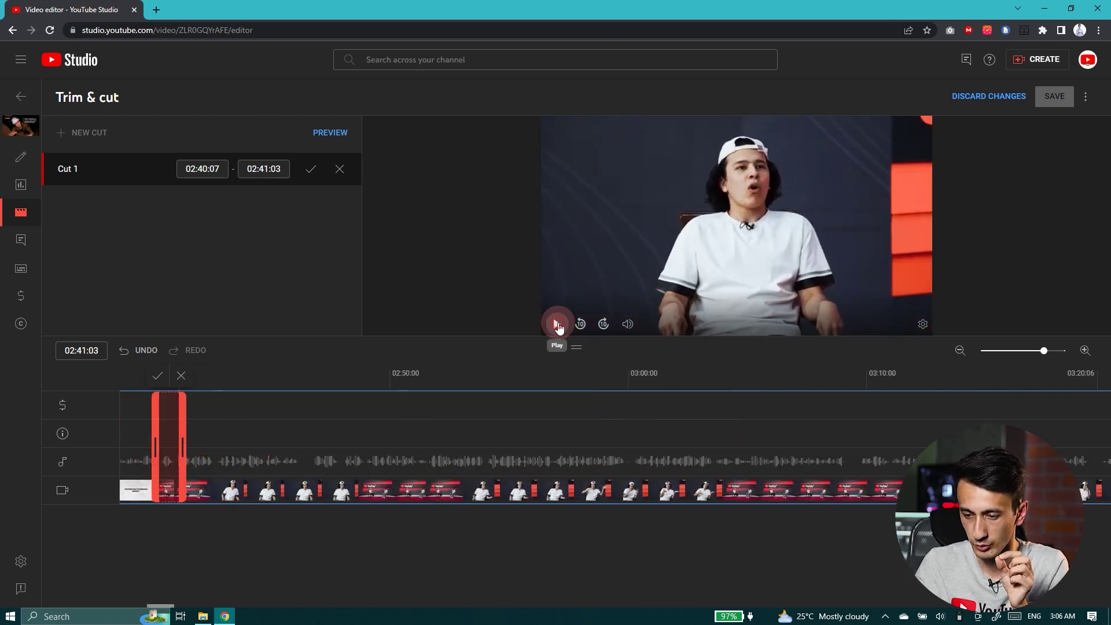
- Play the video around the cut section with the sound muted, and apply the cut
click(557, 325)
click(628, 324)
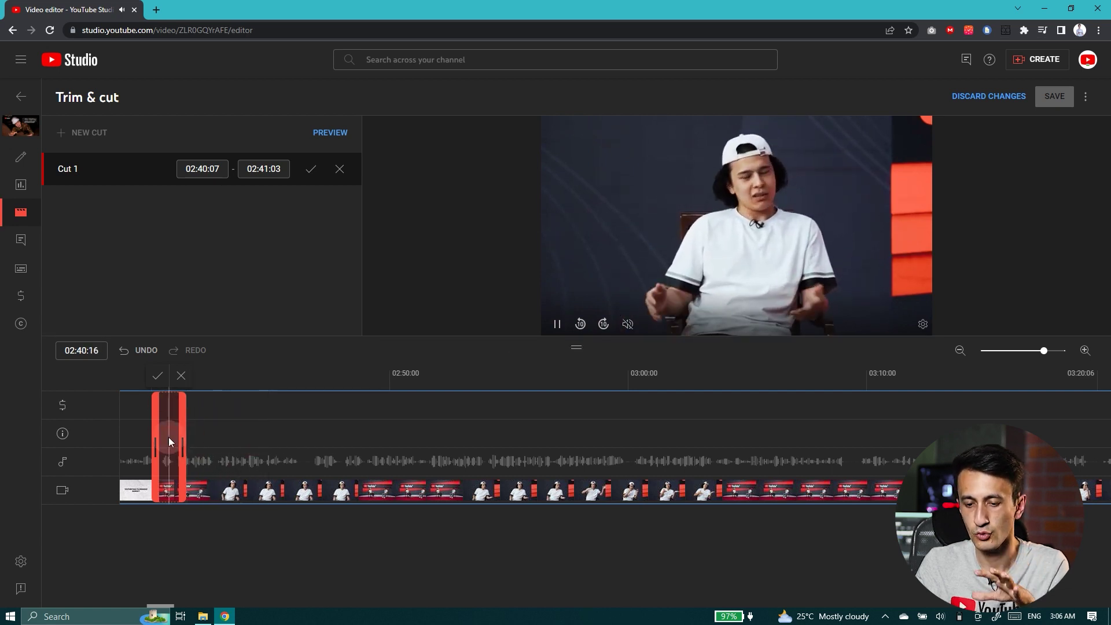
click(364, 422)
click(573, 303)
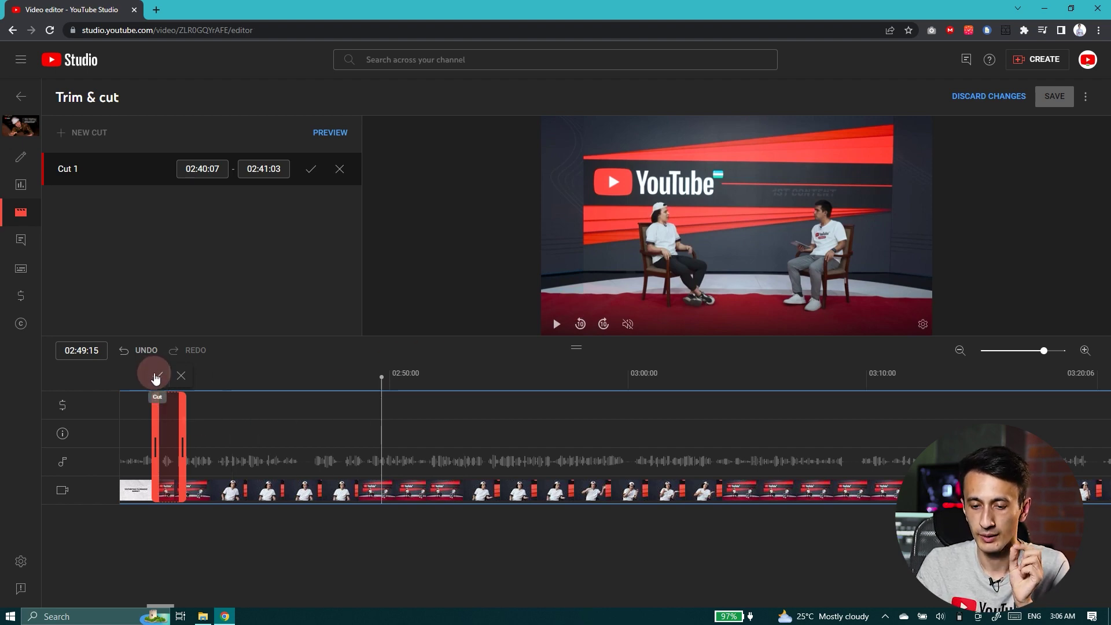
click(156, 377)
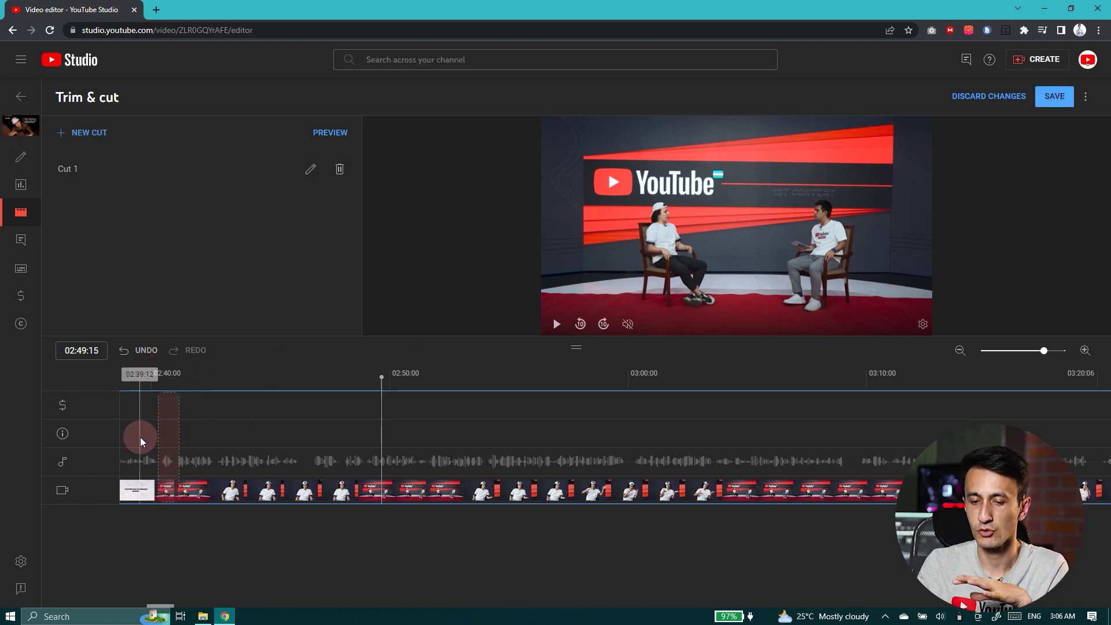
click(168, 435)
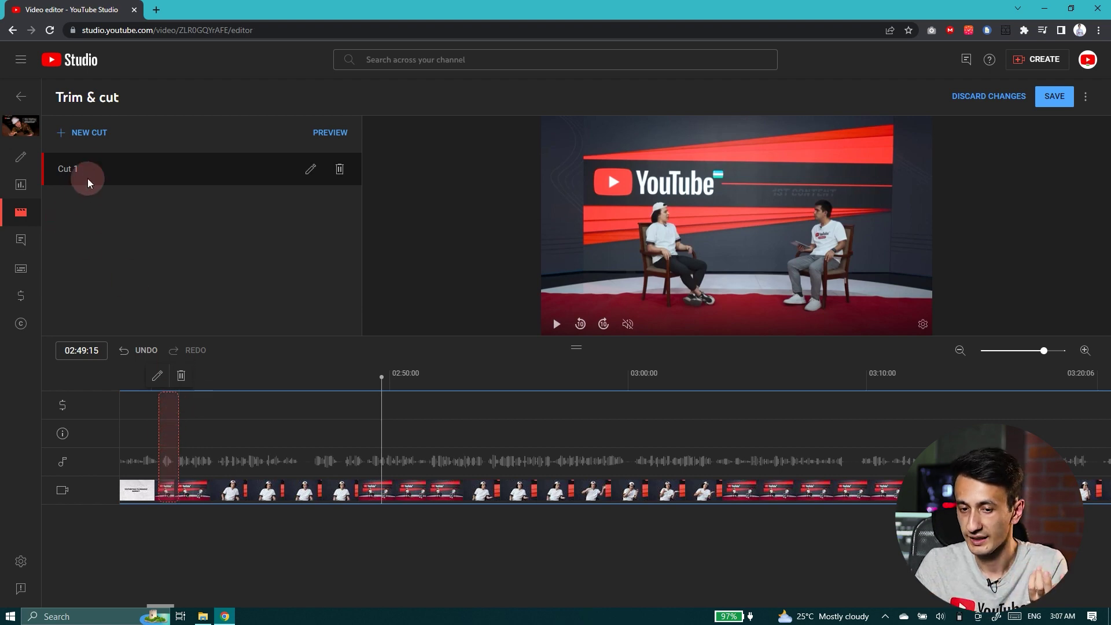
- Add and apply a second cut from 02:56:19 to 05:31:09, and preview the edited video around the first cut
click(82, 132)
drag(365, 447, 550, 446)
click(960, 357)
click(960, 357)
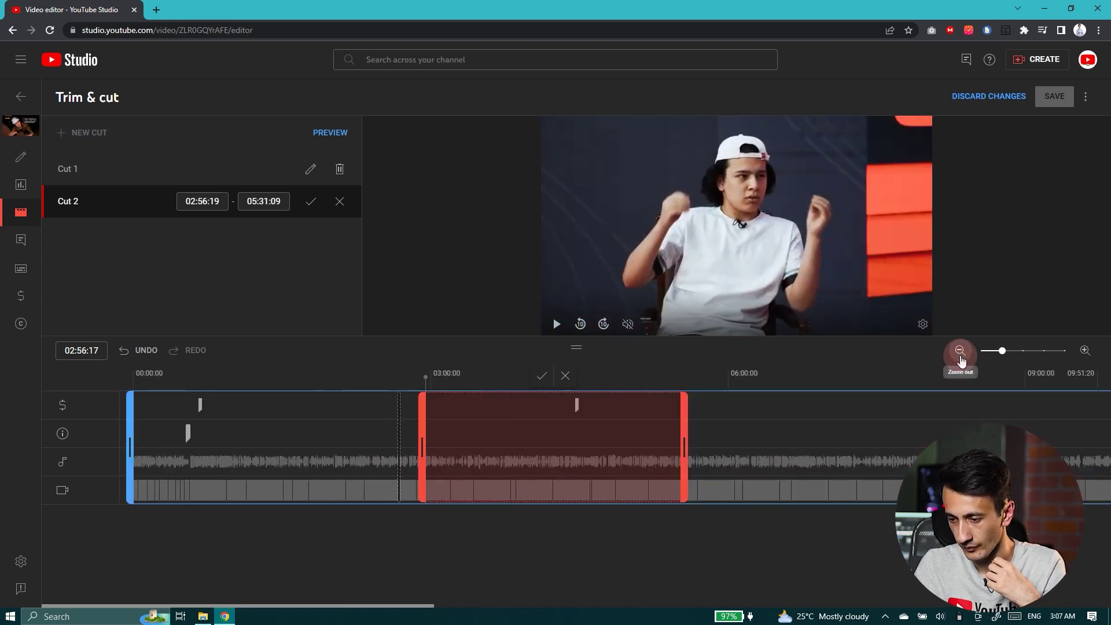
click(307, 204)
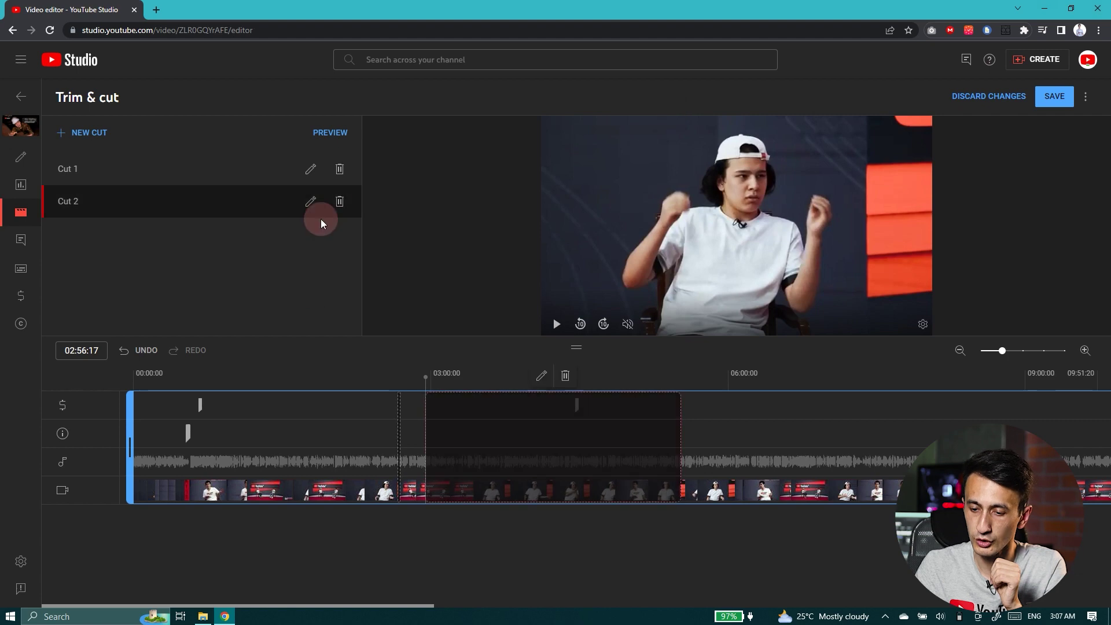
click(340, 146)
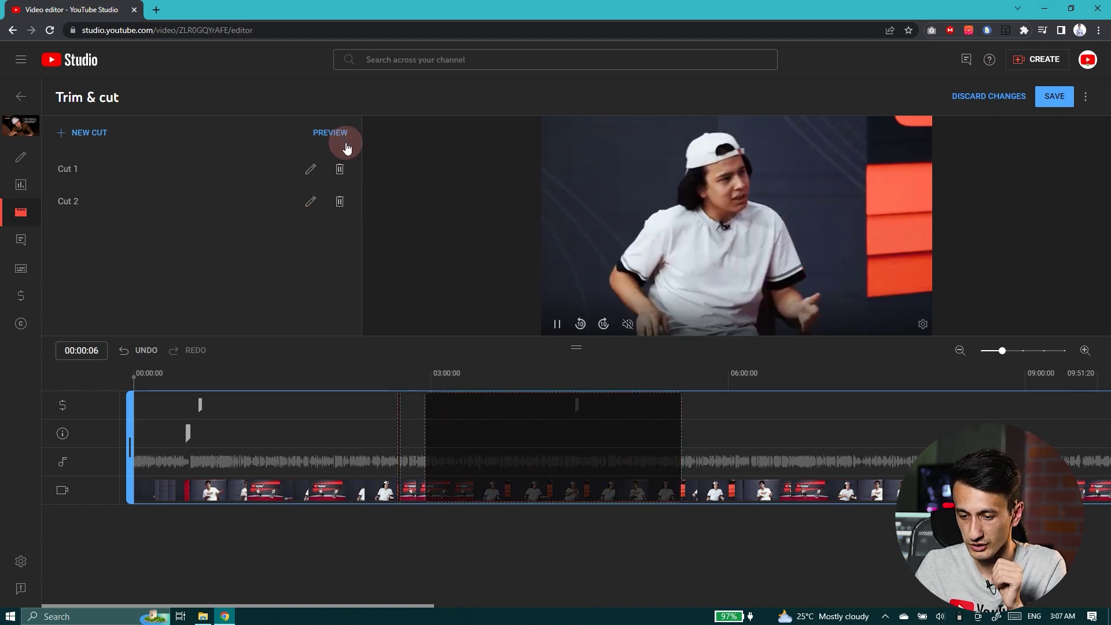
click(397, 431)
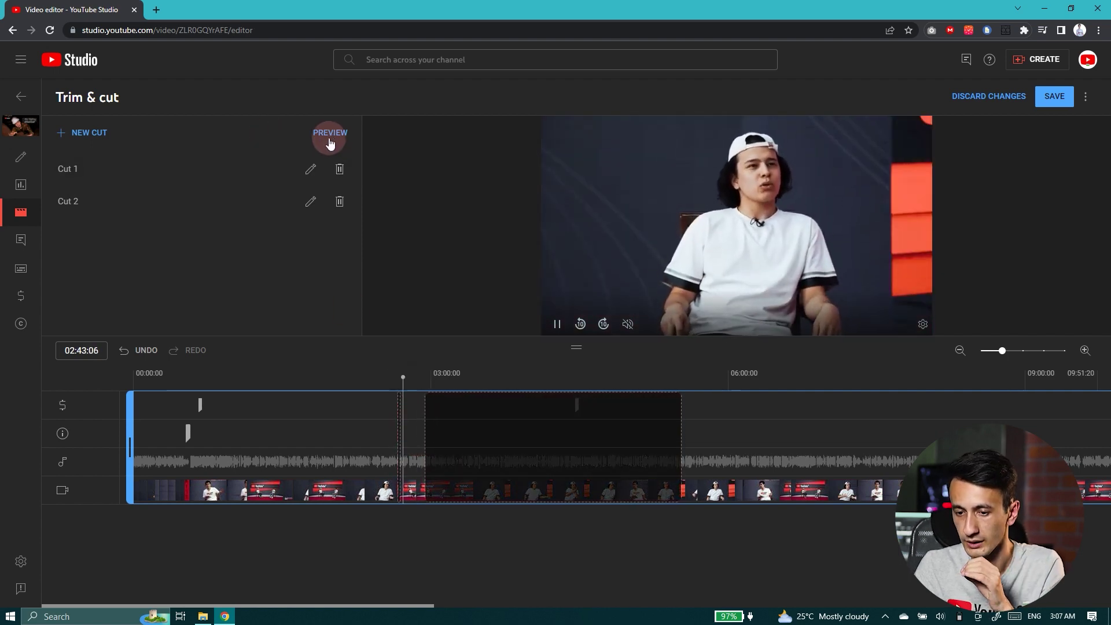
- Delete both cuts and return to the main video editor with playback paused
click(339, 167)
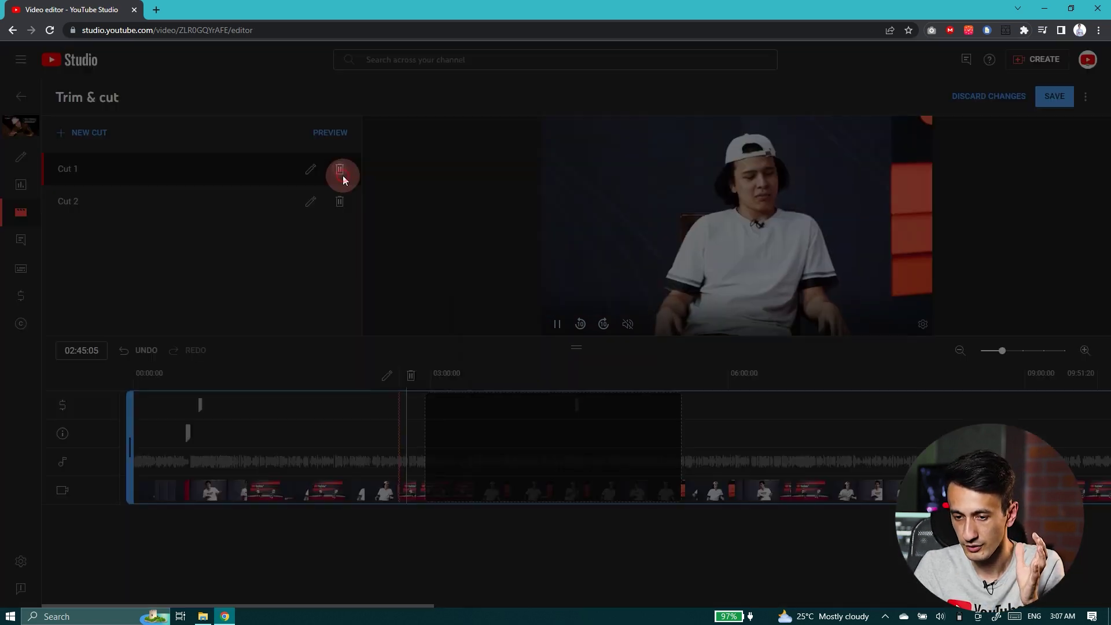
click(615, 357)
click(340, 167)
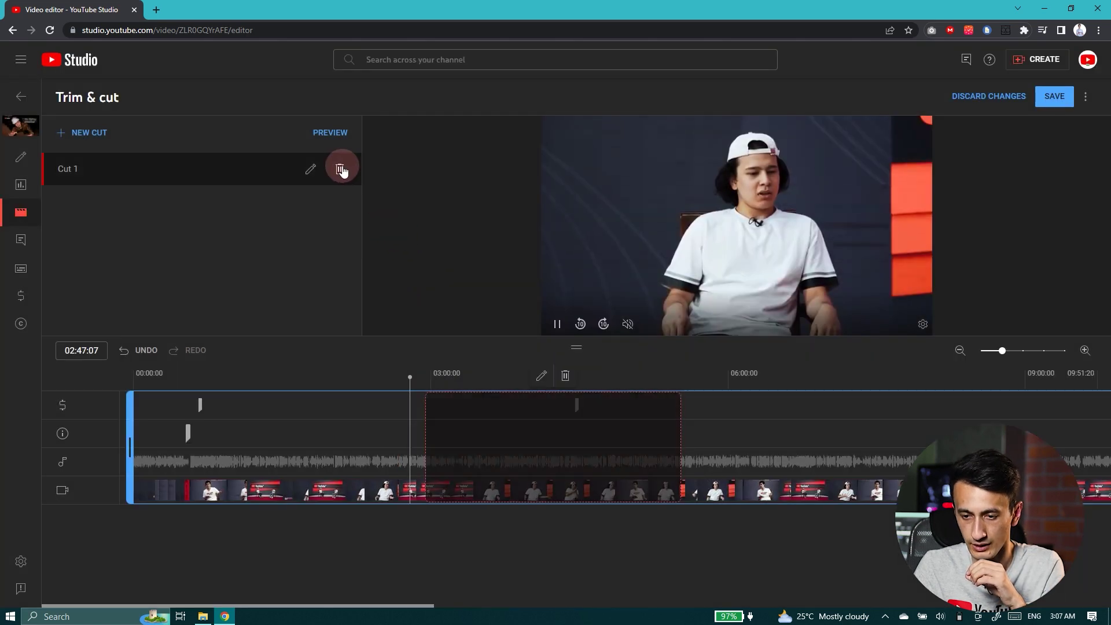
click(623, 372)
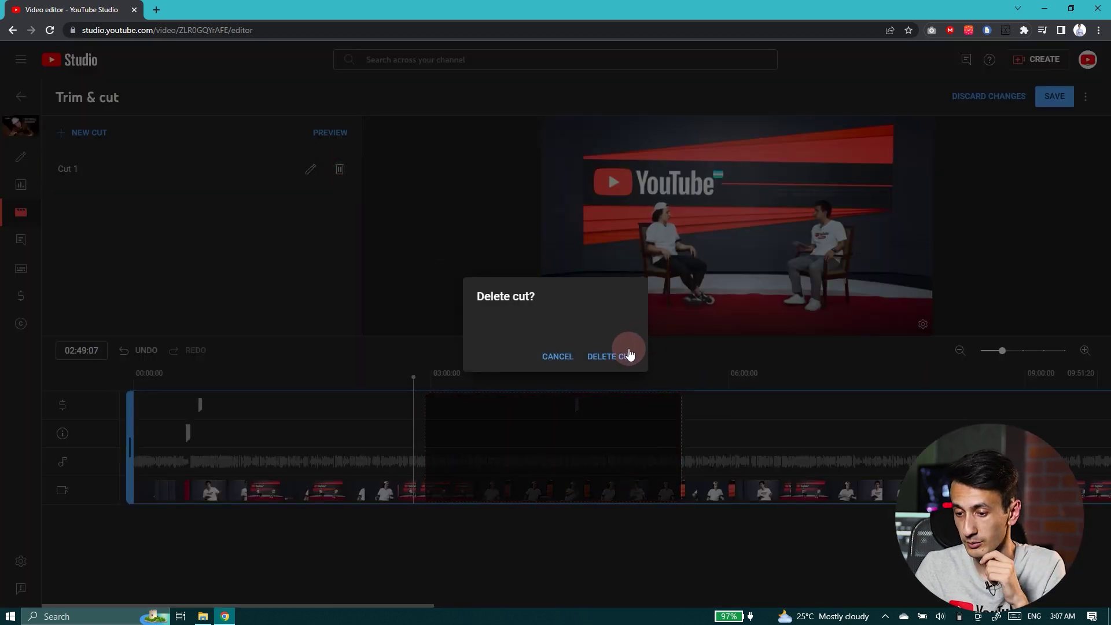
right_click(627, 350)
click(617, 336)
click(607, 356)
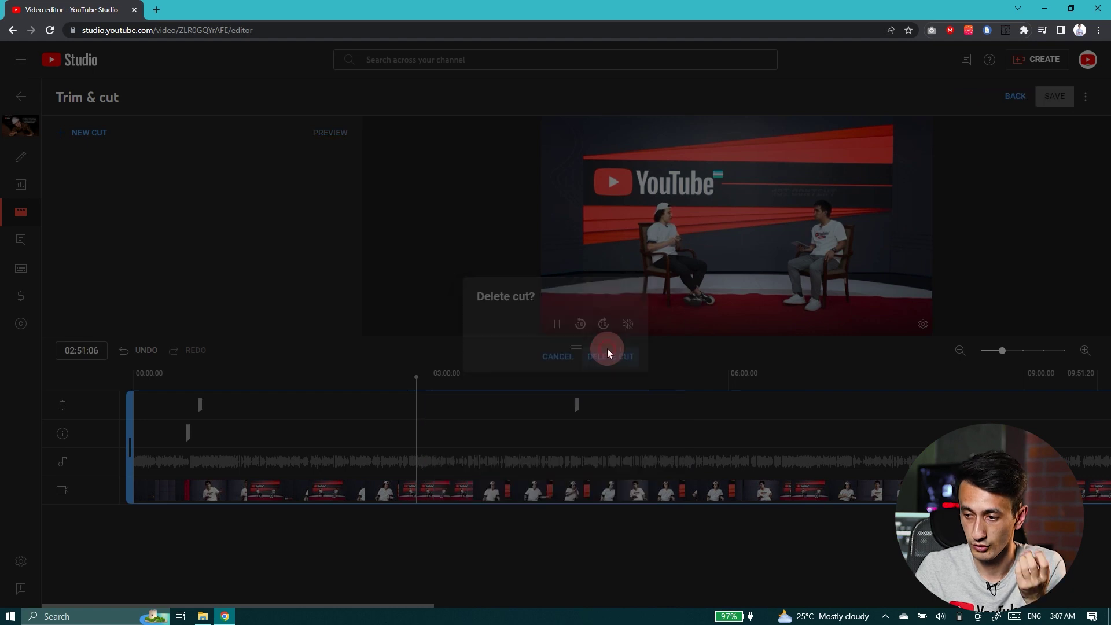
click(1015, 96)
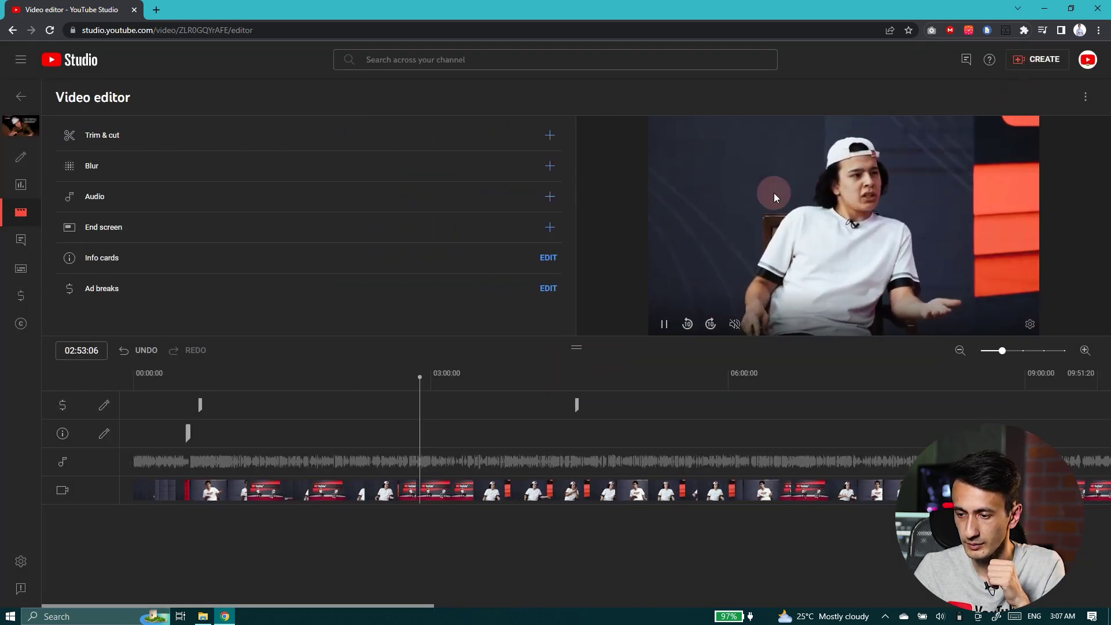
click(663, 324)
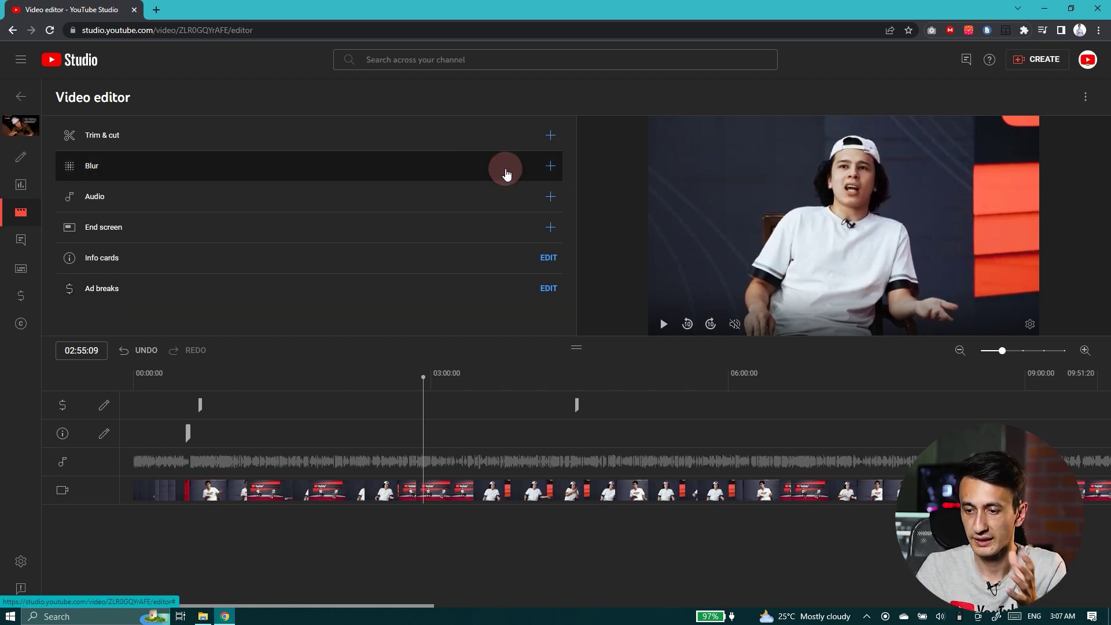
- Add a rectangular custom blur across the guest's upper chest, running from 02:37:10 to 03:03:07
click(550, 169)
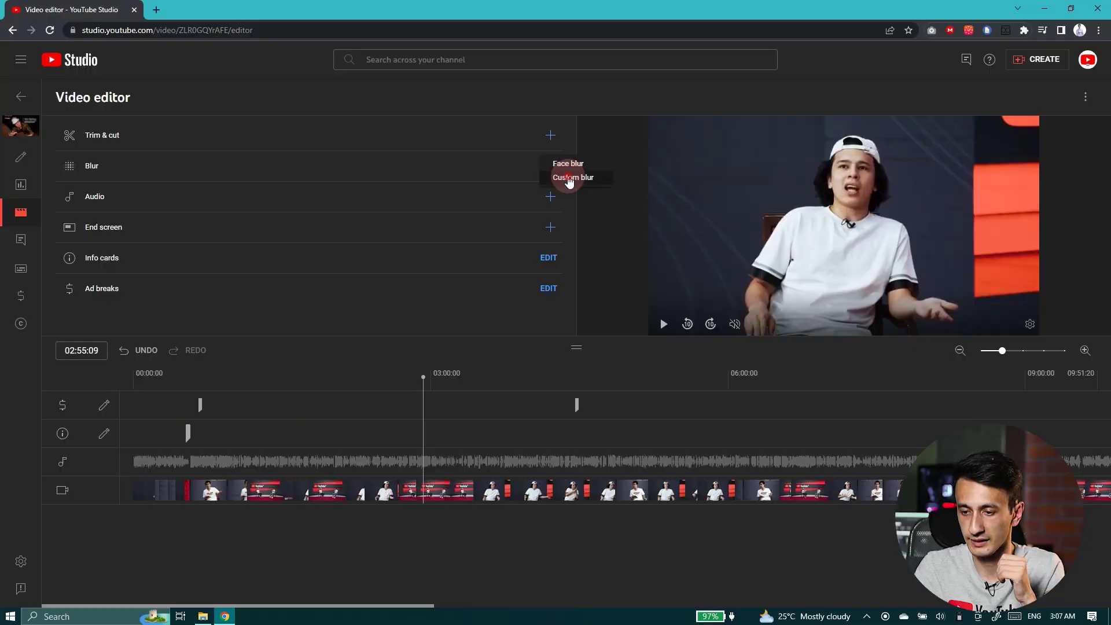
click(569, 181)
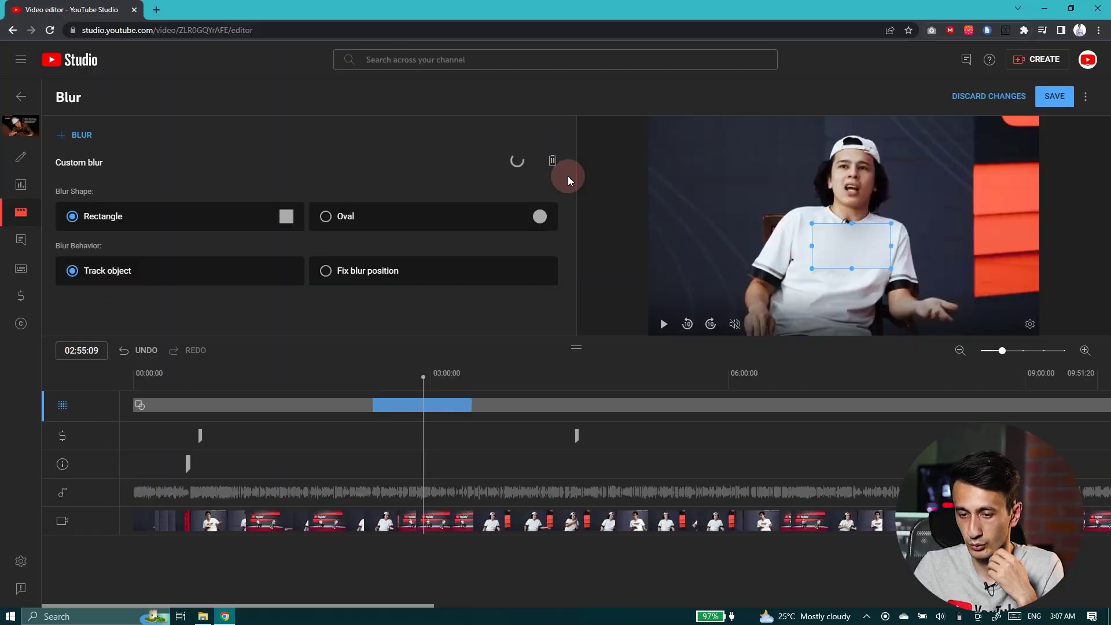
click(439, 348)
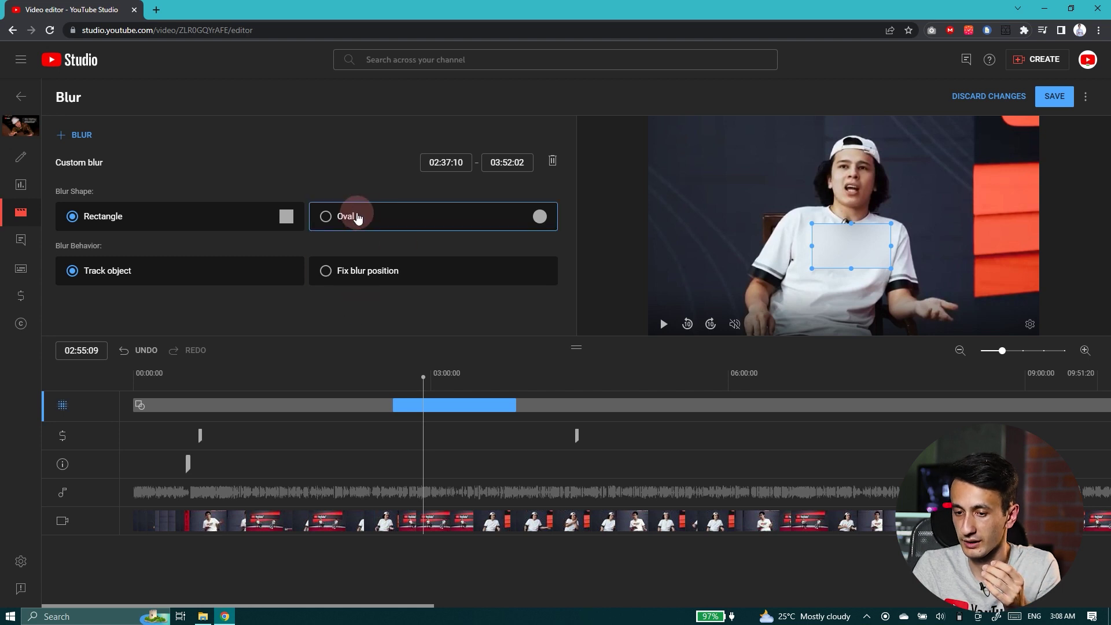
mouse_move(861, 251)
mouse_down()
mouse_move(707, 198)
mouse_move(726, 169)
mouse_move(930, 188)
mouse_move(860, 170)
mouse_move(858, 231)
mouse_up()
click(857, 231)
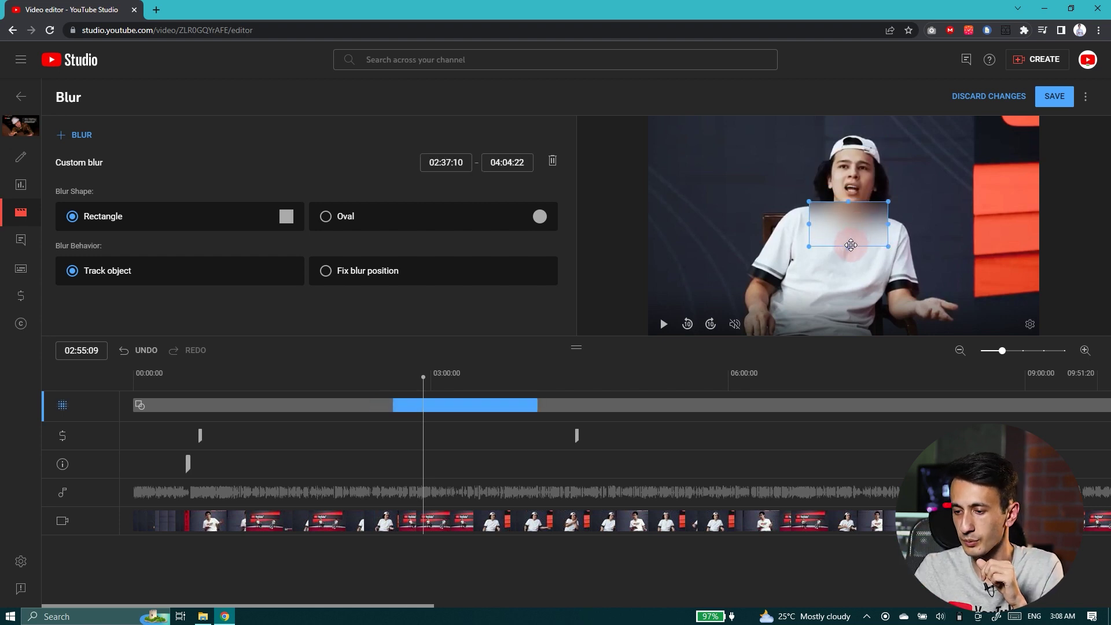
drag(847, 248, 853, 226)
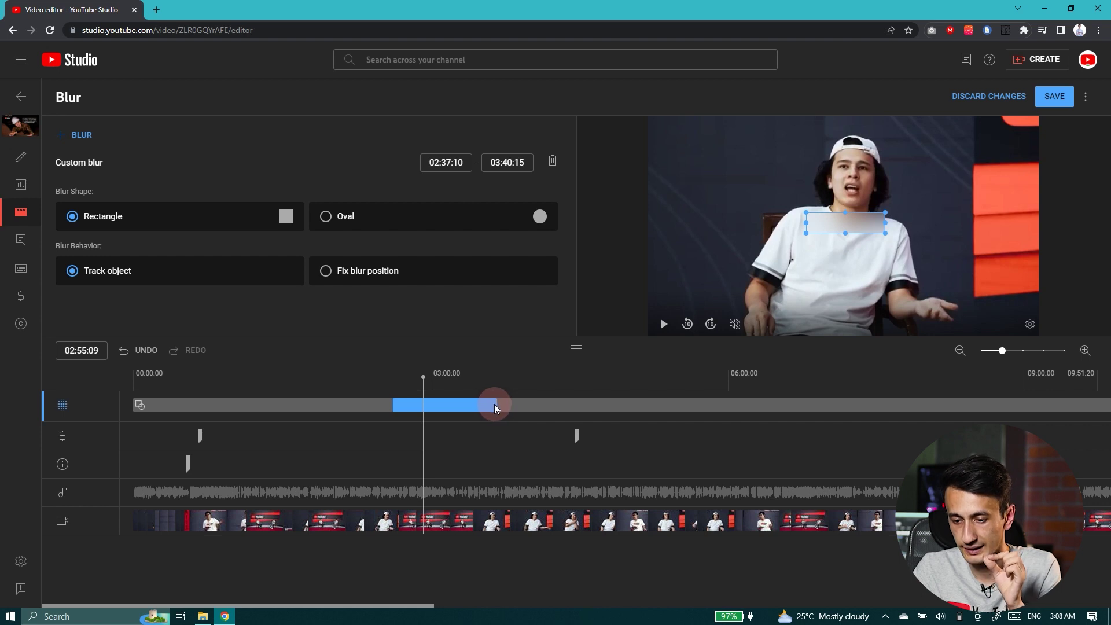
drag(496, 407, 435, 411)
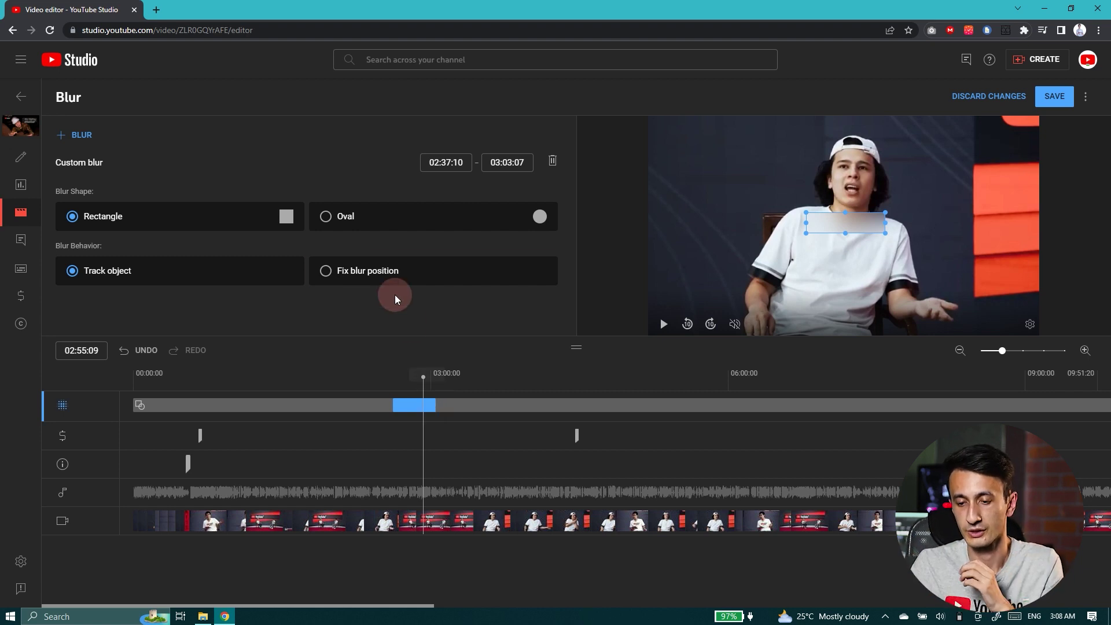
- Set the custom blur's behavior to Fix blur position and keep its shape as Rectangle
click(384, 274)
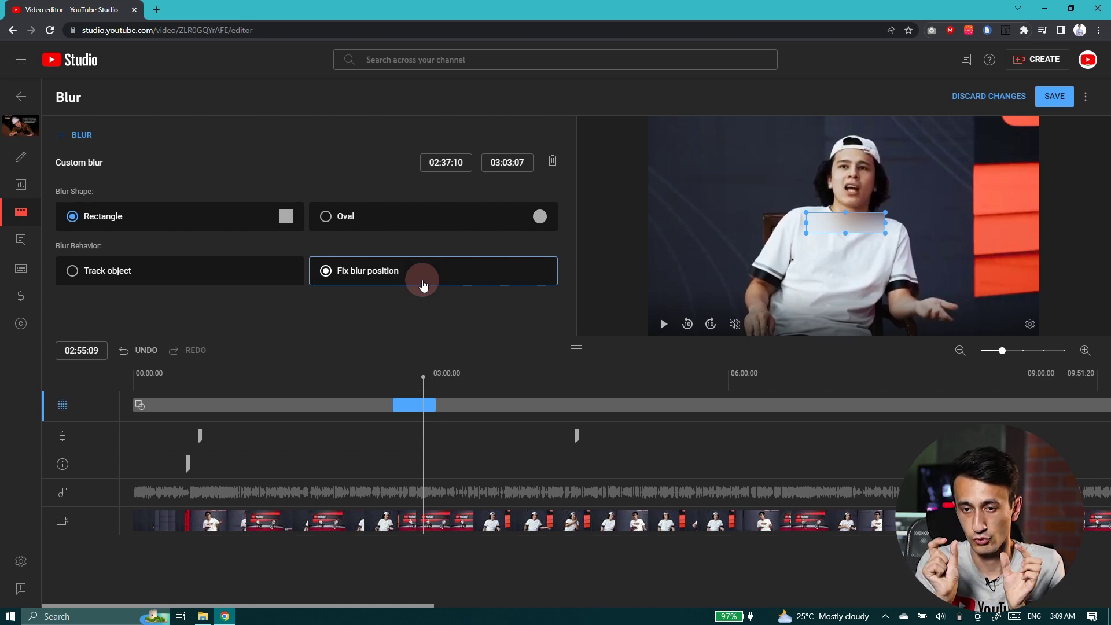
click(410, 405)
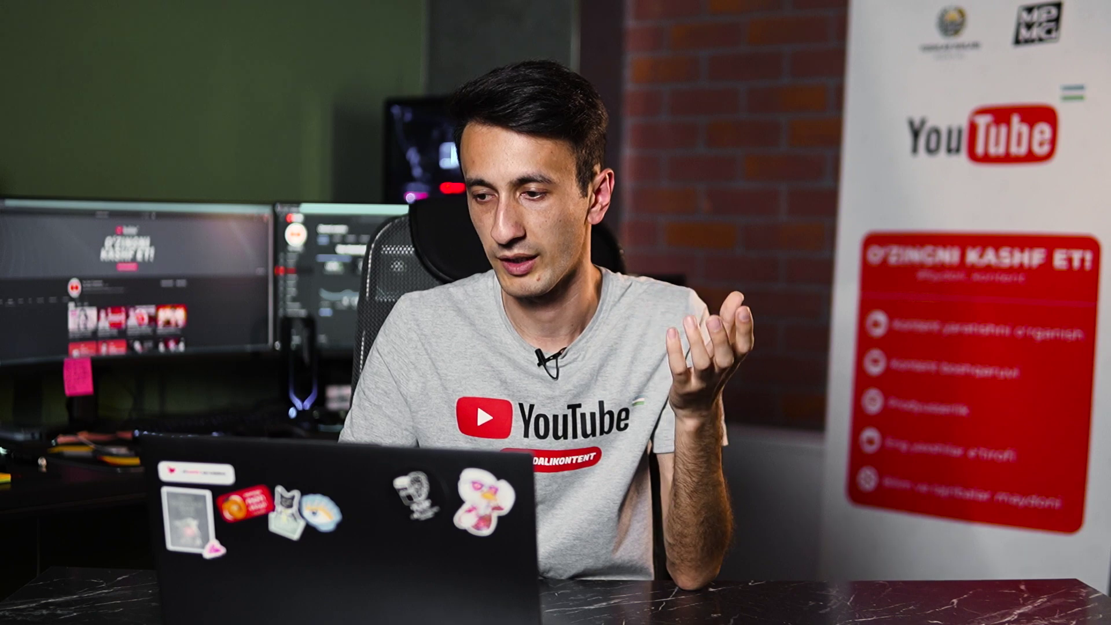
click(212, 220)
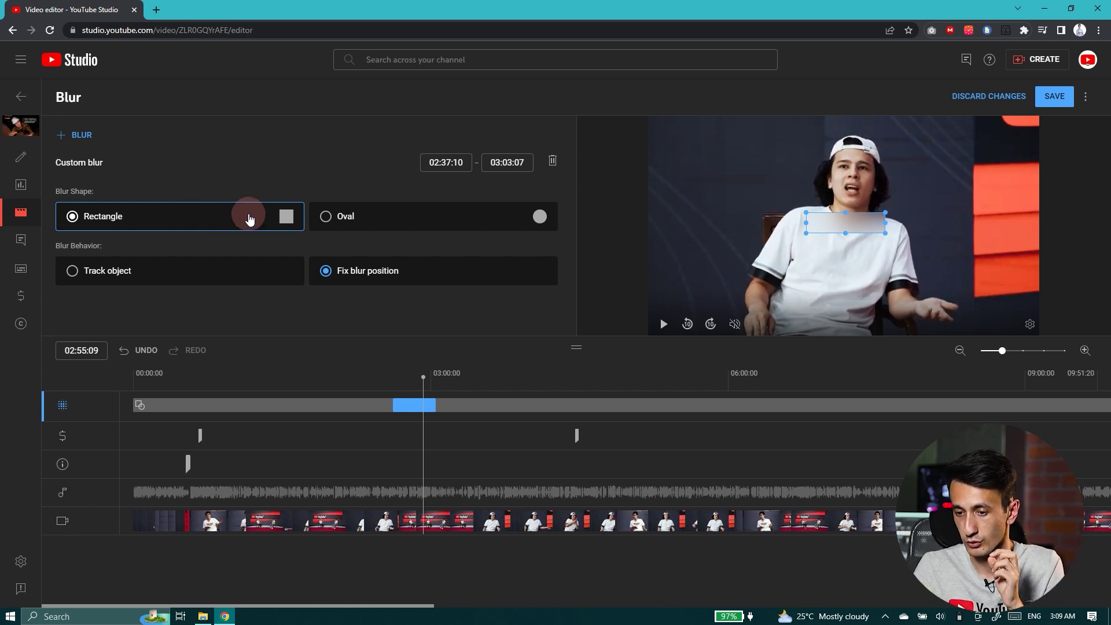
- Add an oval custom blur with fixed position over the host's shirt logo at 03:59:08, and discard all blur changes
click(524, 404)
right_click(529, 418)
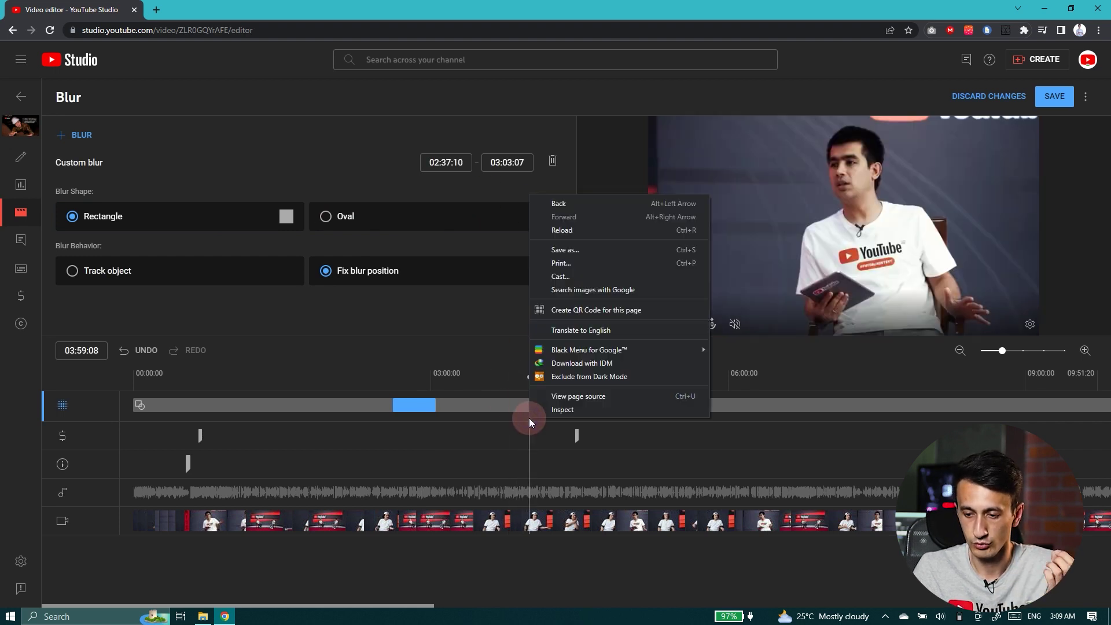
click(474, 317)
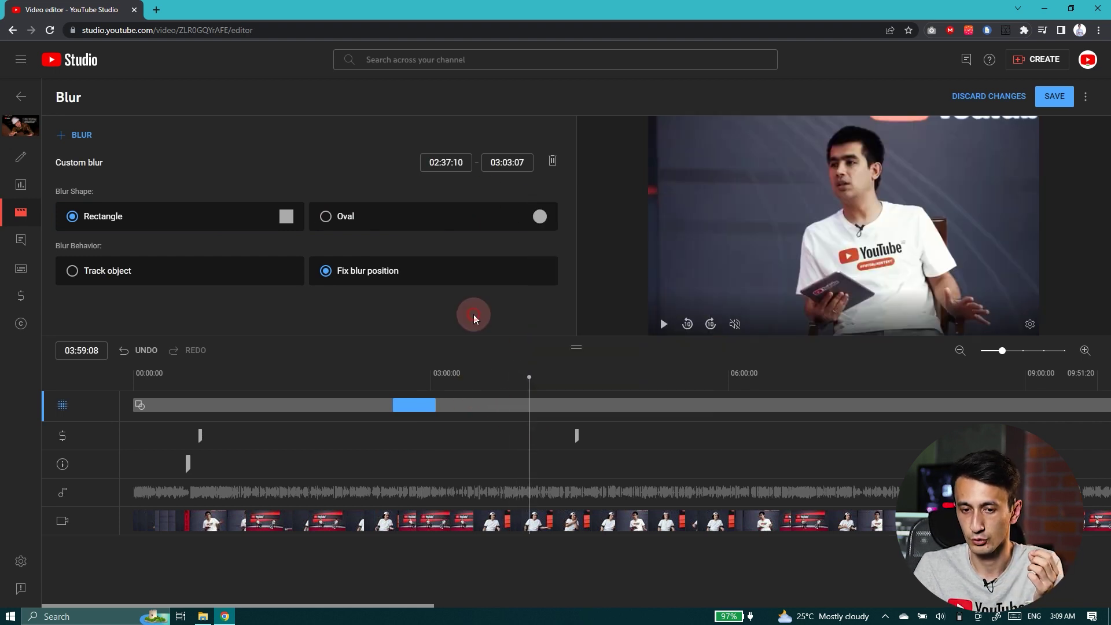
click(84, 138)
click(90, 149)
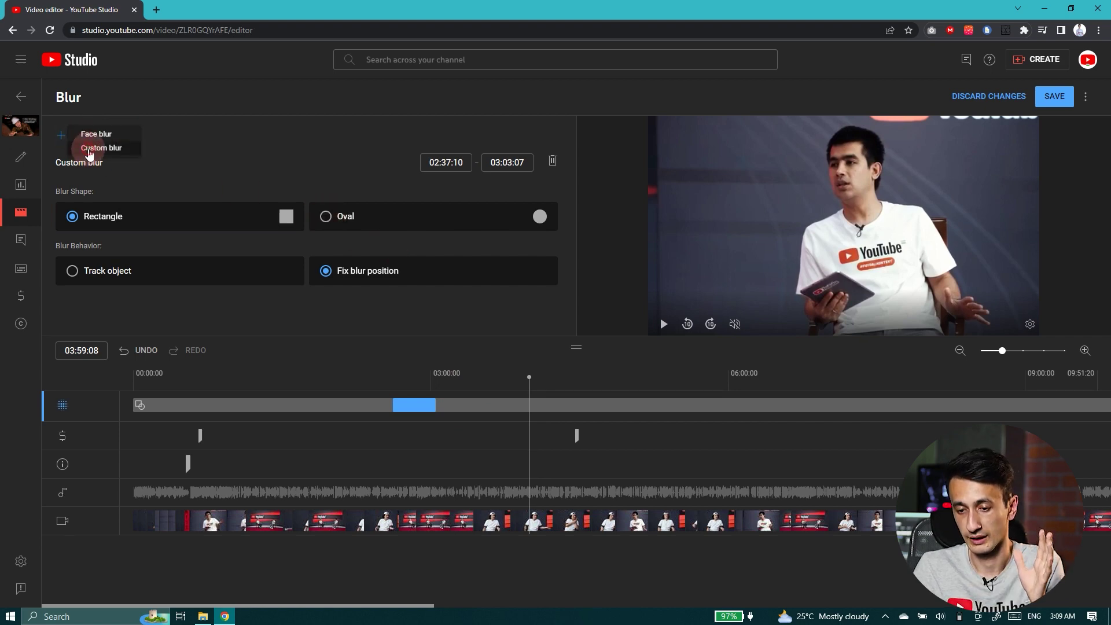
click(347, 216)
click(402, 269)
drag(838, 251, 862, 262)
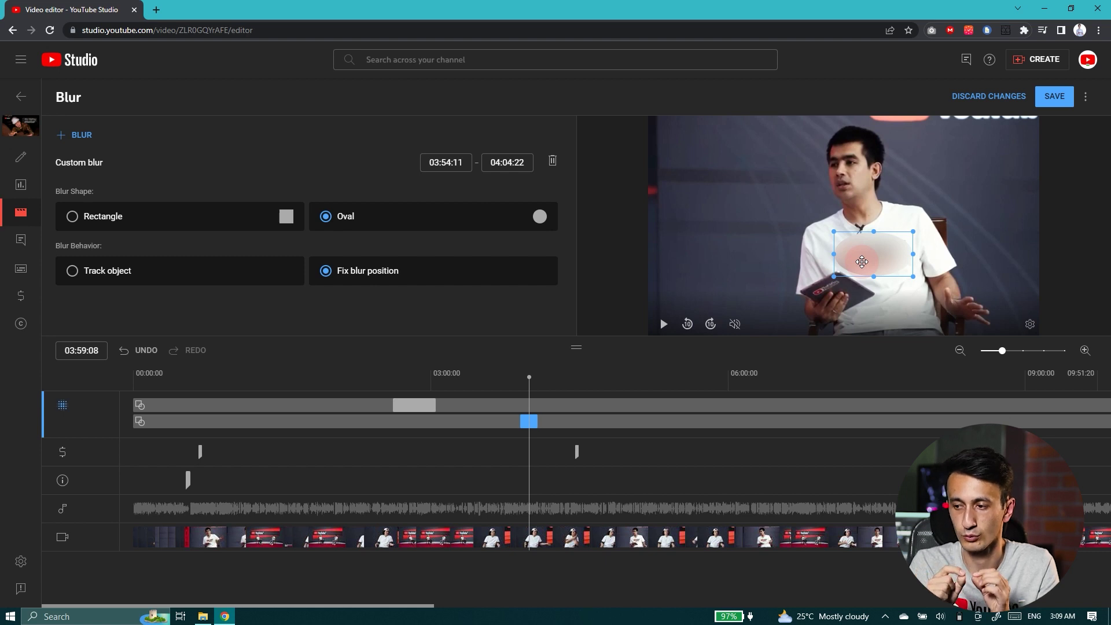
click(978, 104)
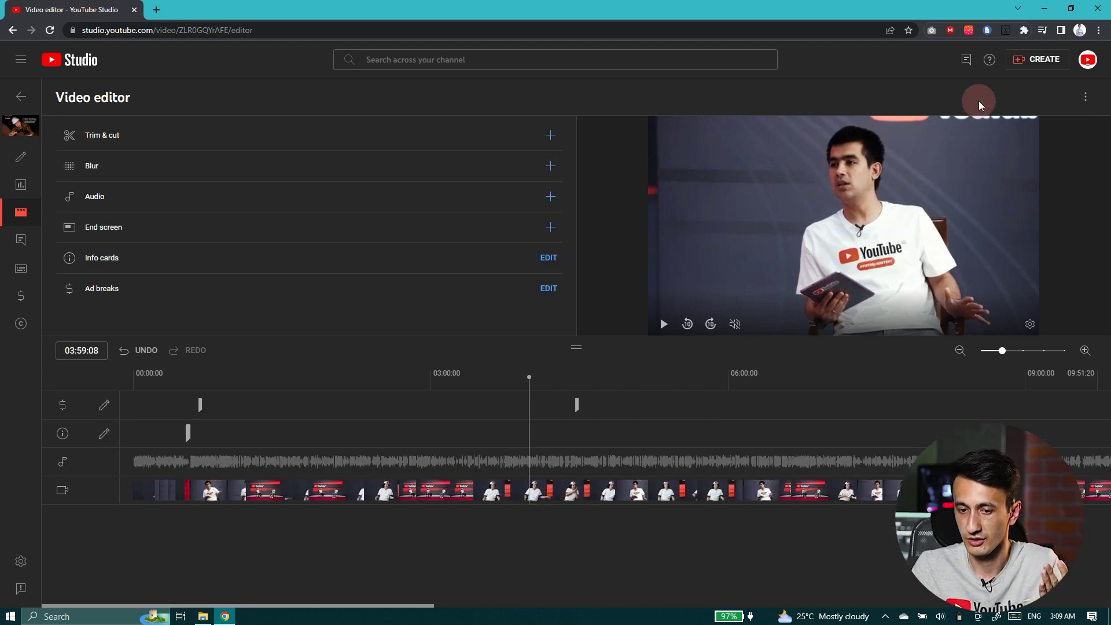
- Open the audio editor, browse the music tracks, and preview Body of Water before stopping playback
click(472, 197)
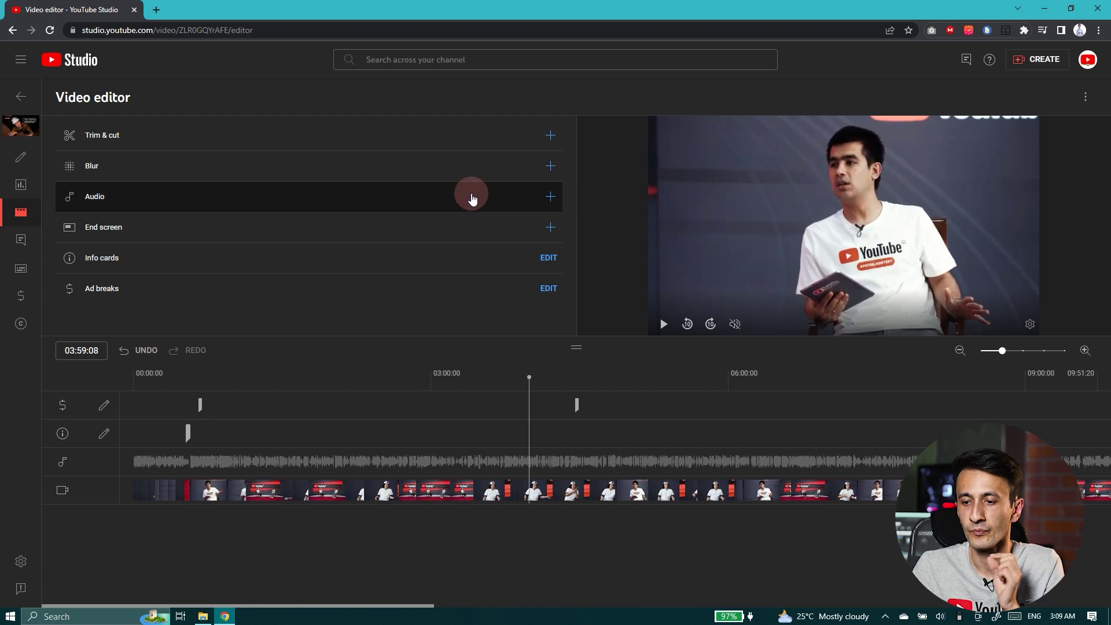
click(549, 198)
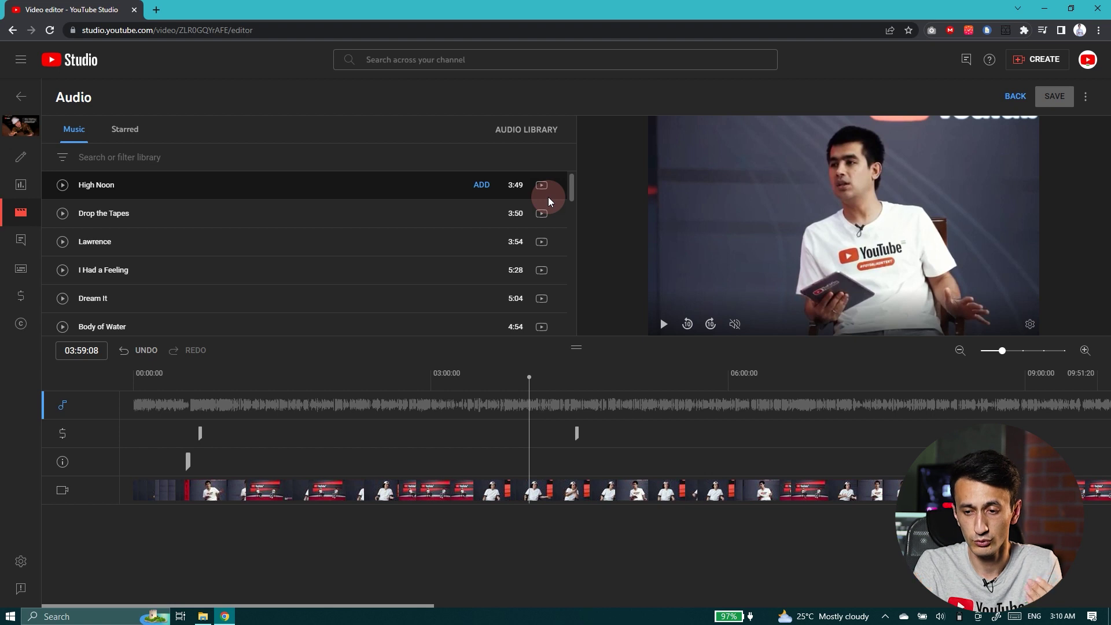
scroll(293, 269, down, 1)
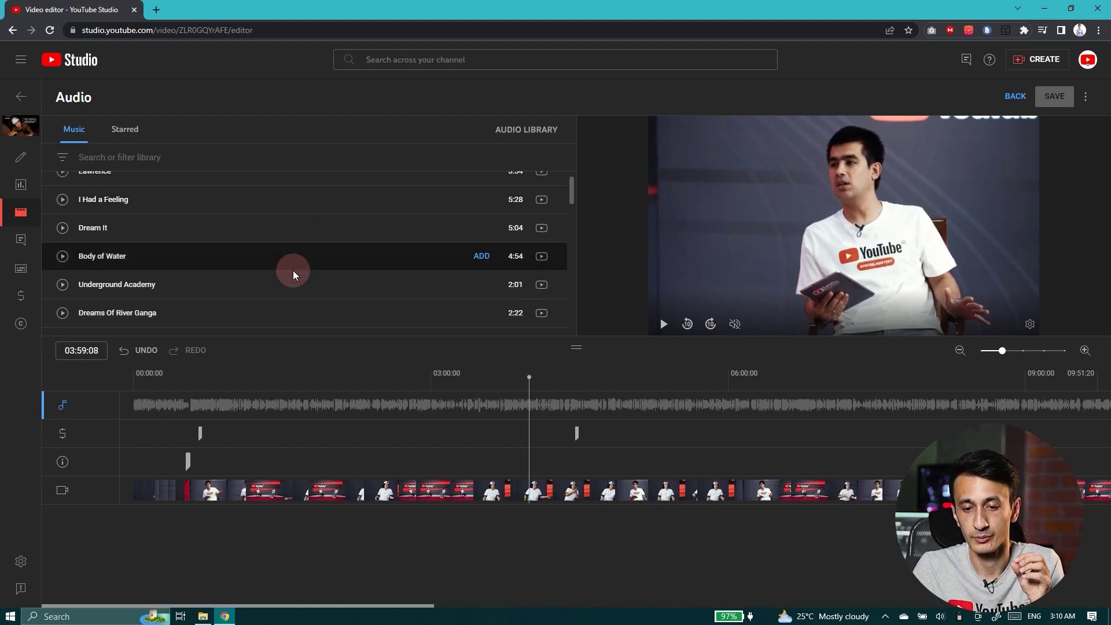
scroll(293, 269, down, 1)
scroll(98, 274, down, 3)
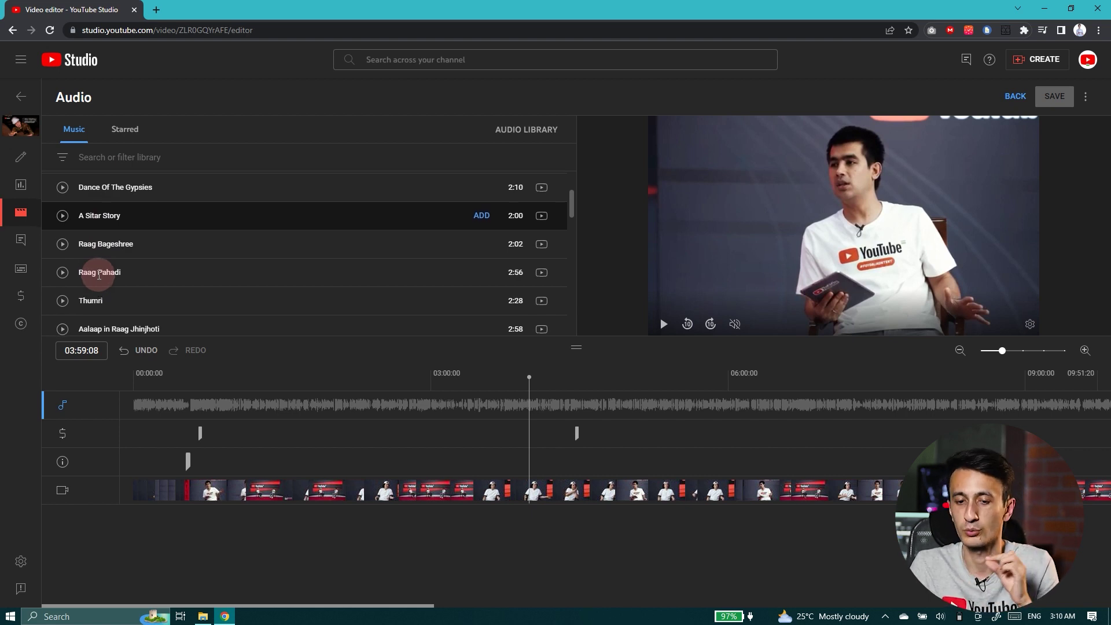
scroll(99, 275, up, 3)
click(63, 193)
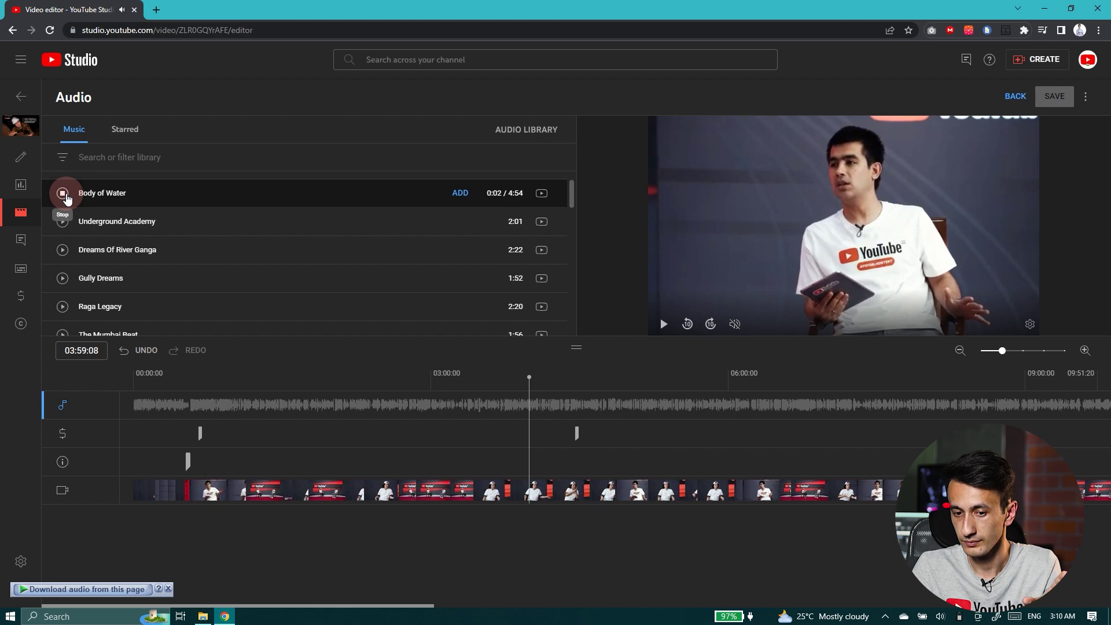
click(62, 193)
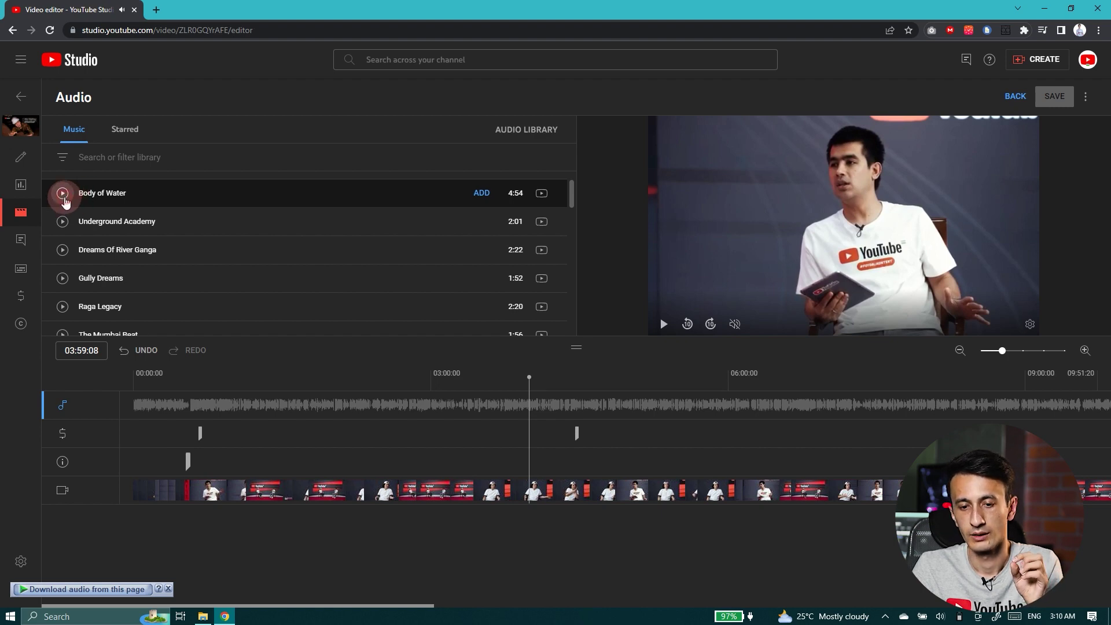
- Add the Body of Water track to the video and shorten it to cover about the first minute
click(483, 191)
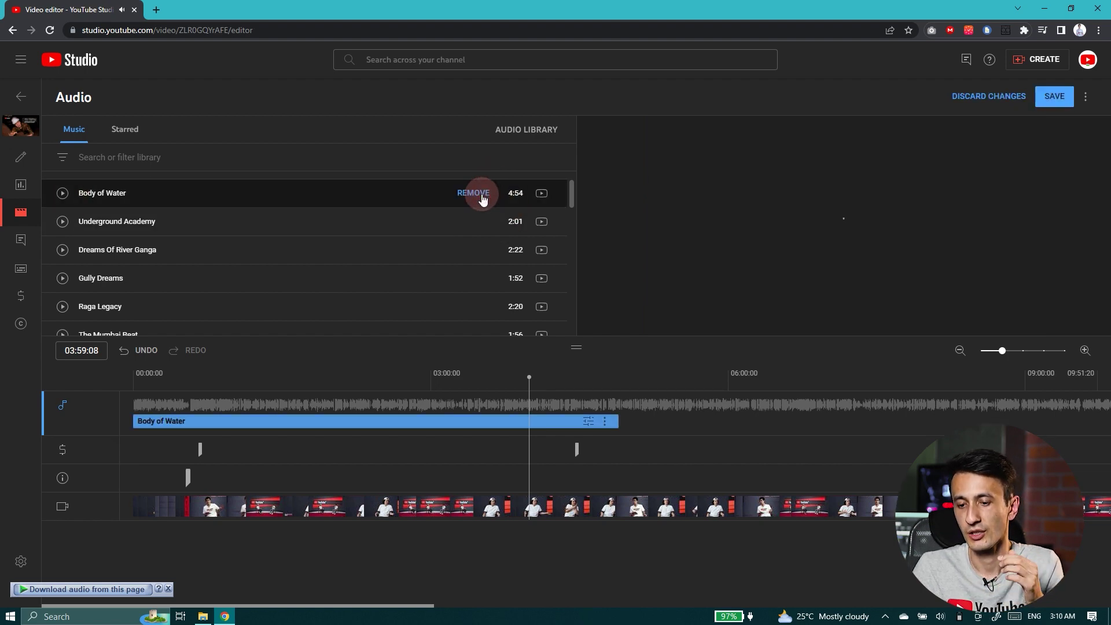
click(602, 402)
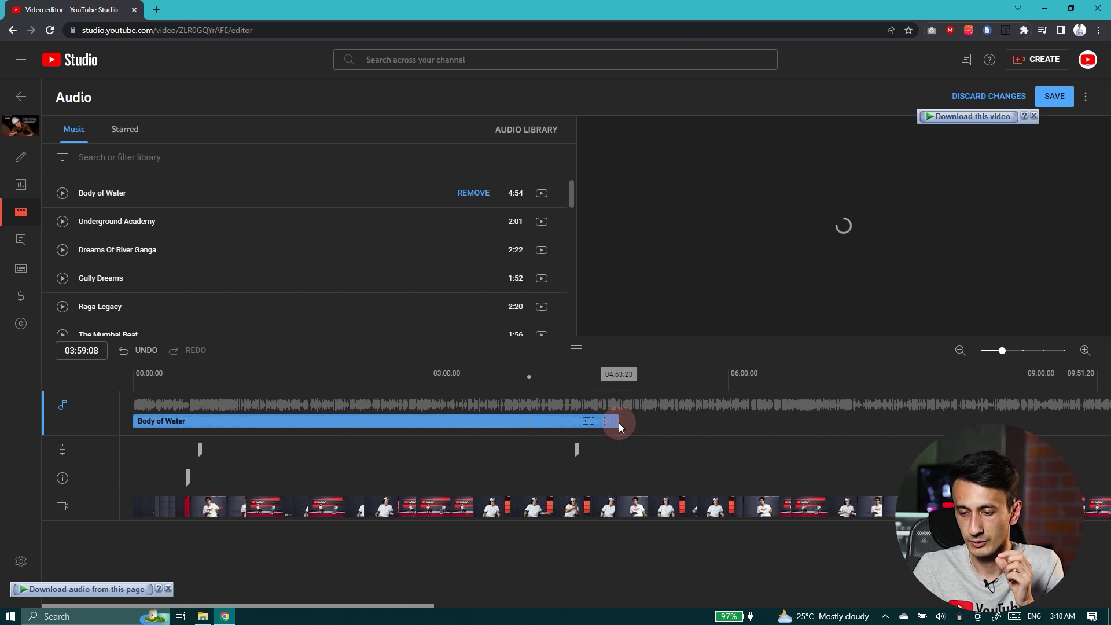
drag(619, 423, 241, 427)
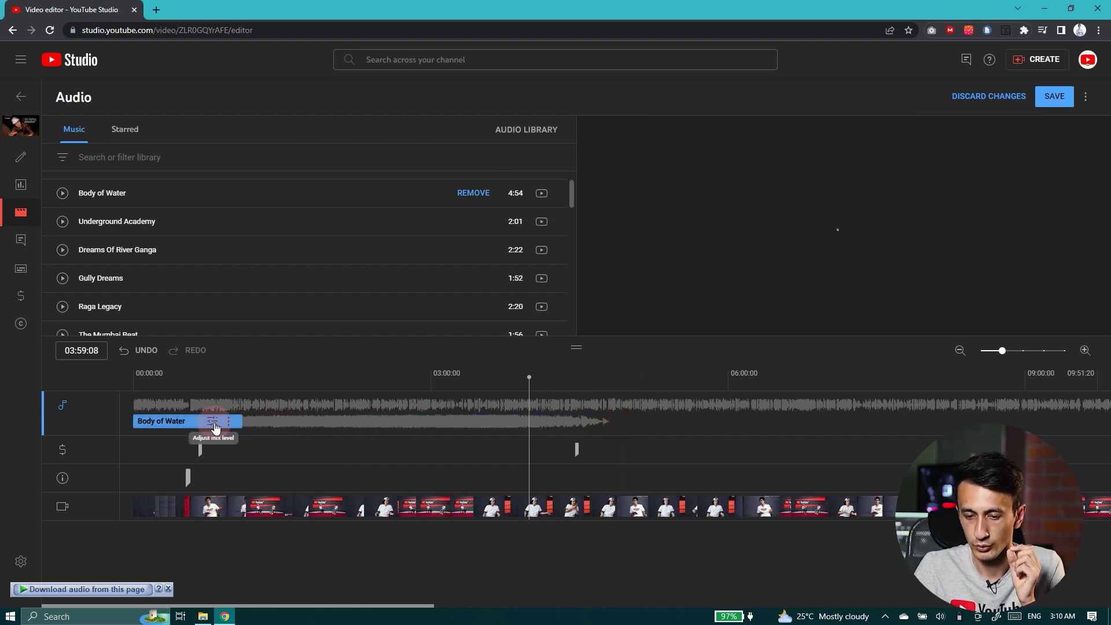
- Show the mix level control for the Body of Water track, and review its license information
click(213, 424)
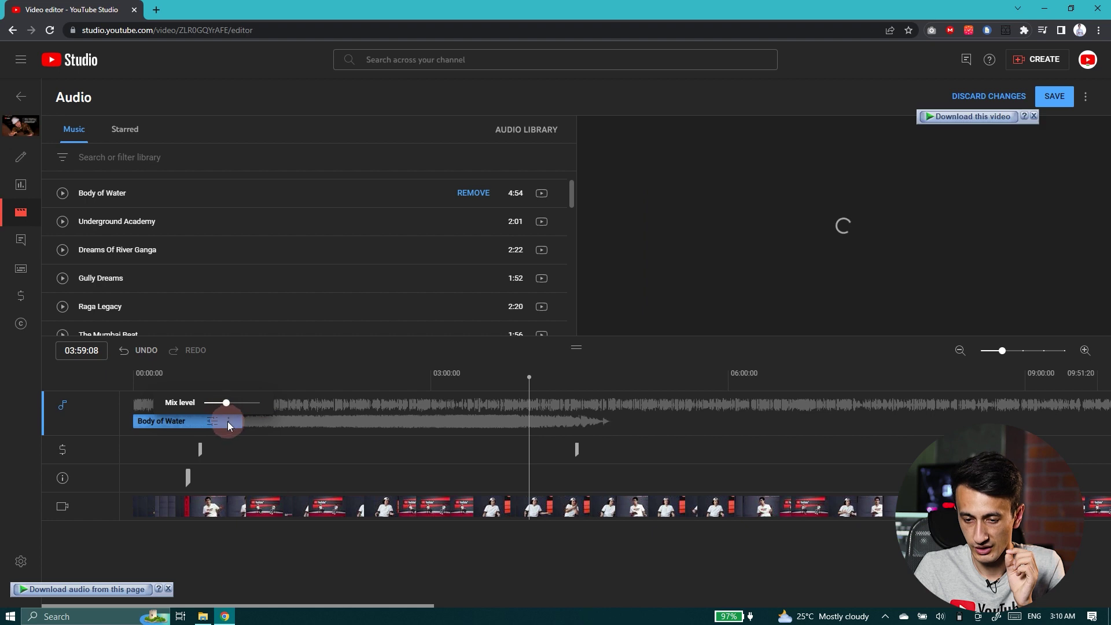
click(230, 424)
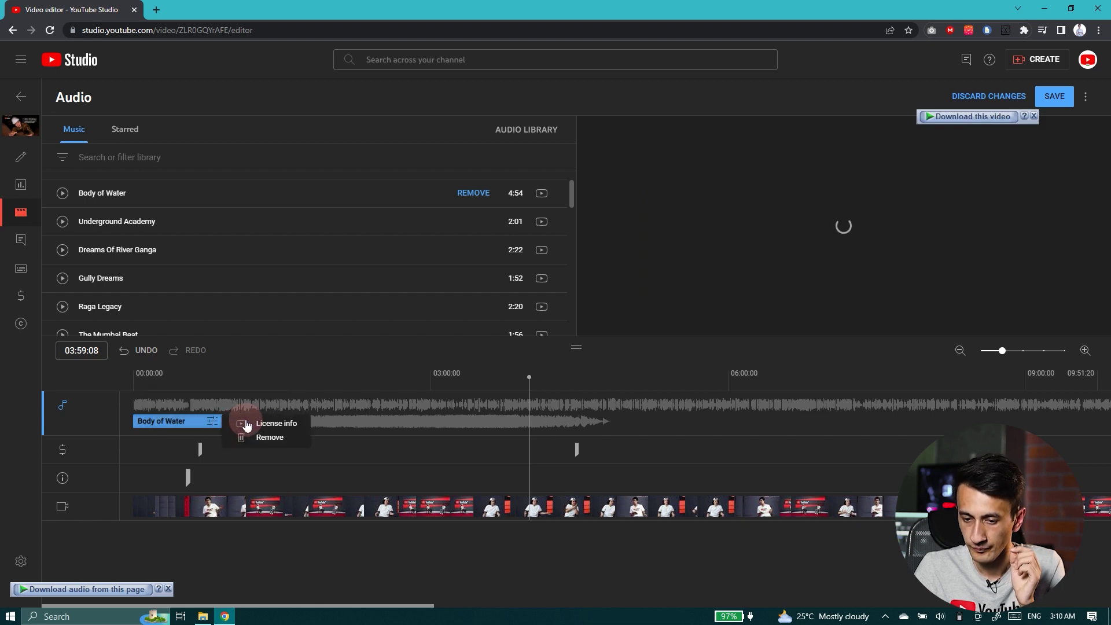
click(294, 426)
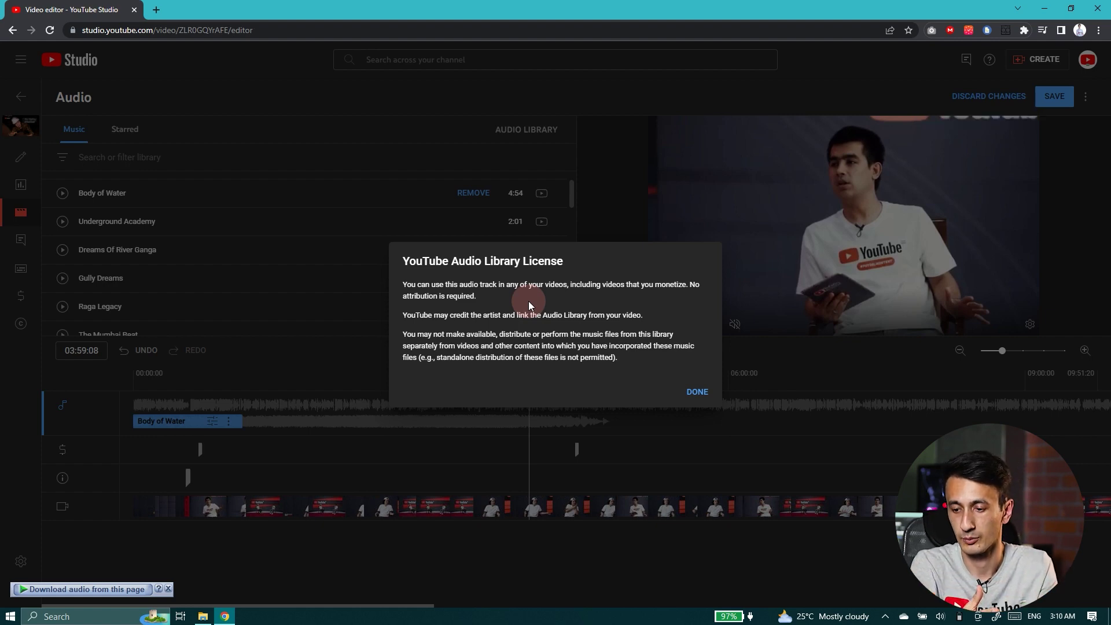
key(Escape)
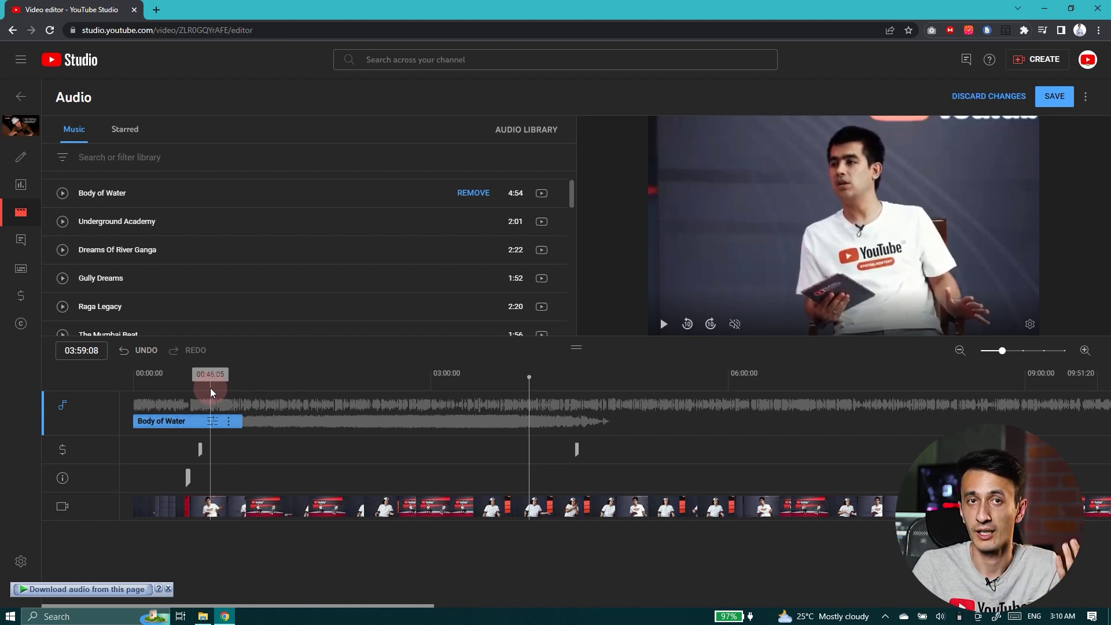
- Remove the Body of Water track from the video
click(476, 193)
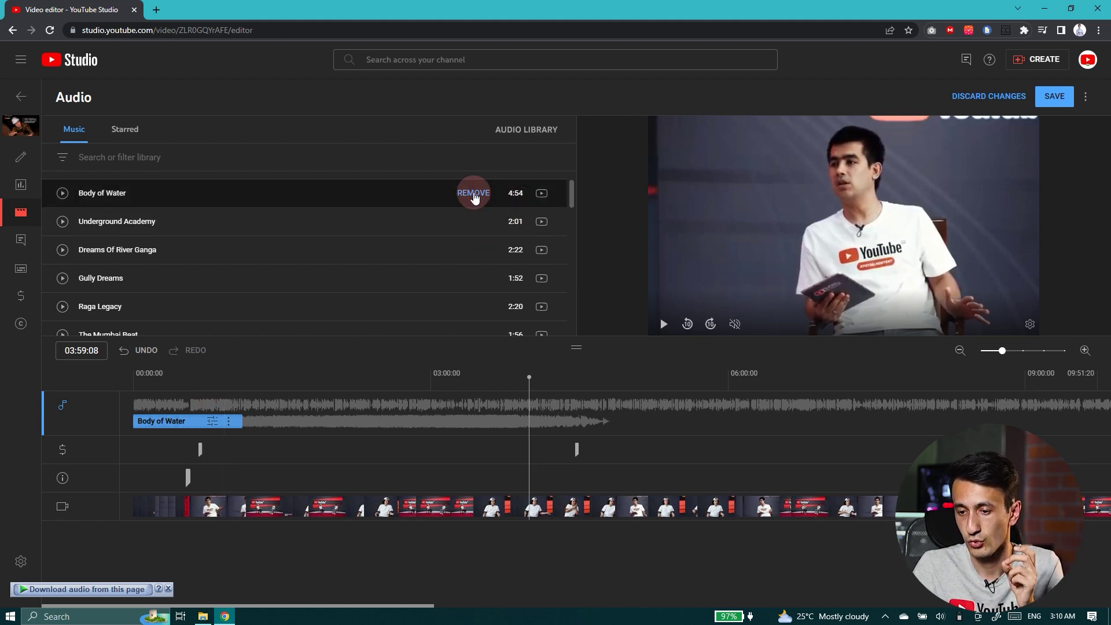